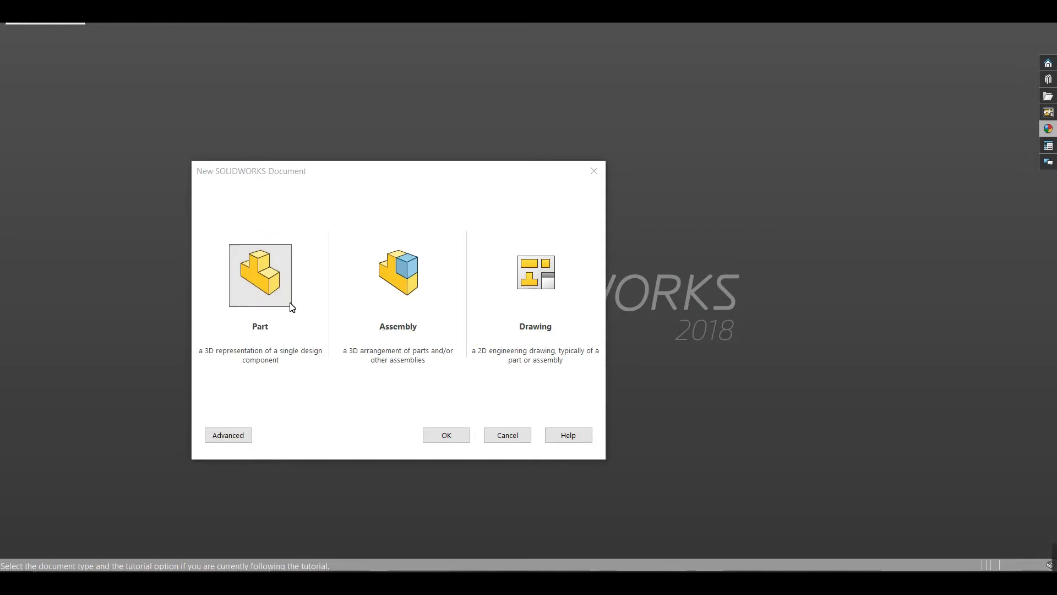
# - Create a new part document
pyautogui.click(457, 442)
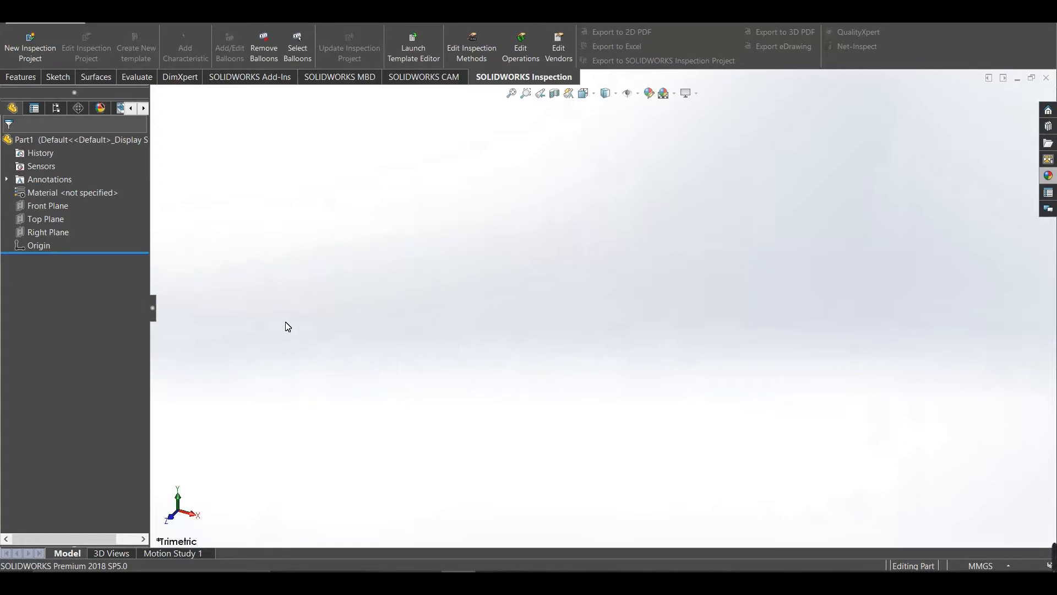
pyautogui.click(22, 78)
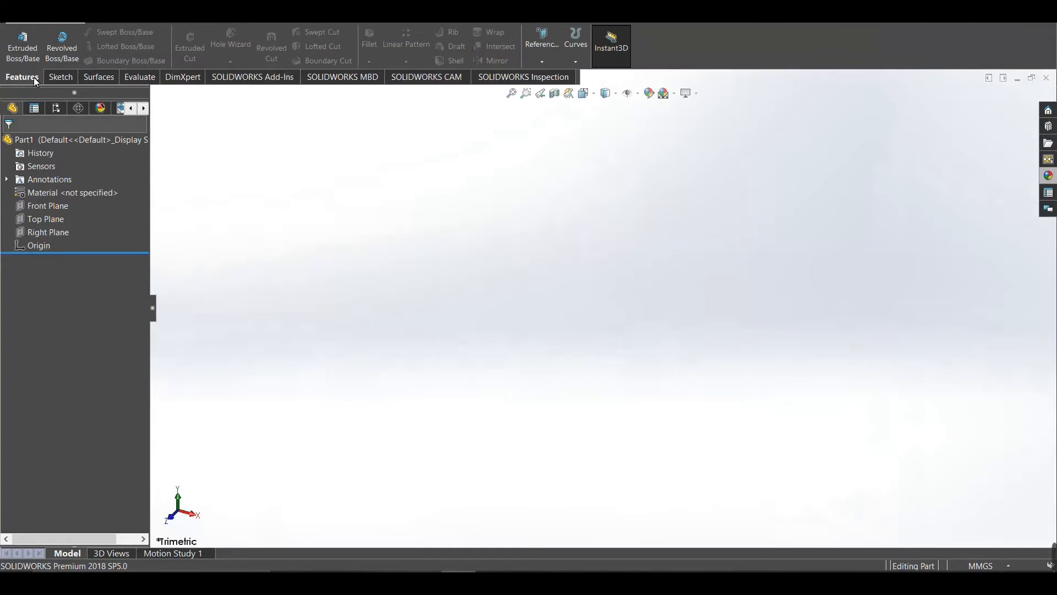
pyautogui.click(55, 76)
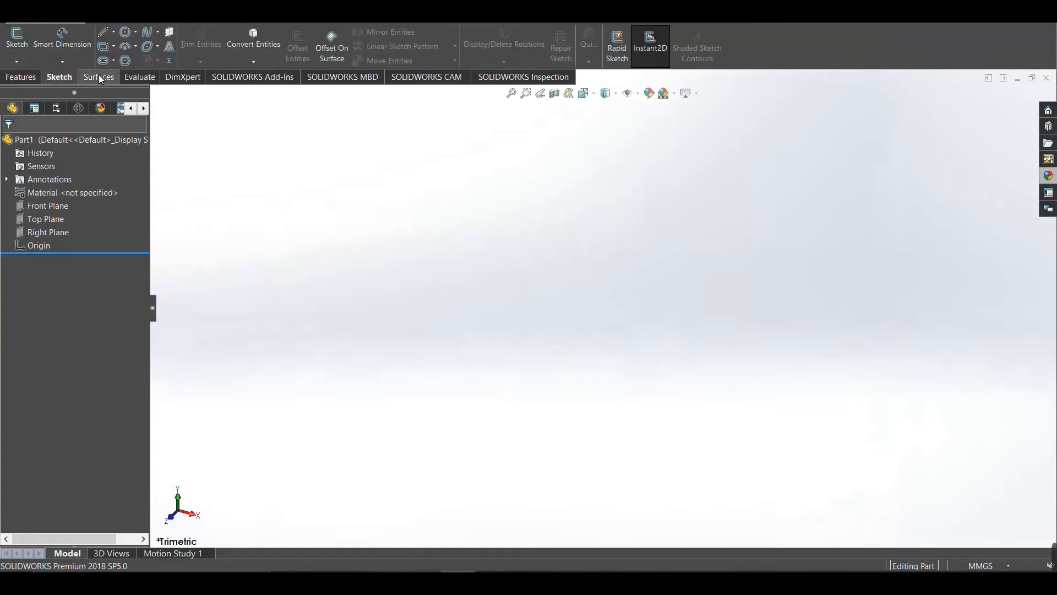
pyautogui.click(99, 79)
pyautogui.click(146, 78)
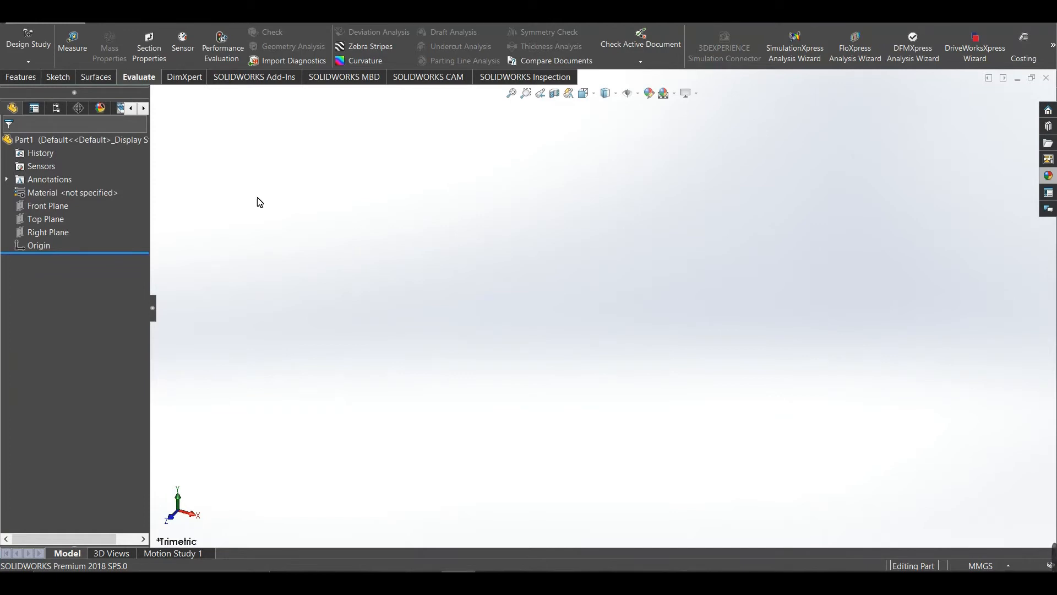
pyautogui.click(61, 77)
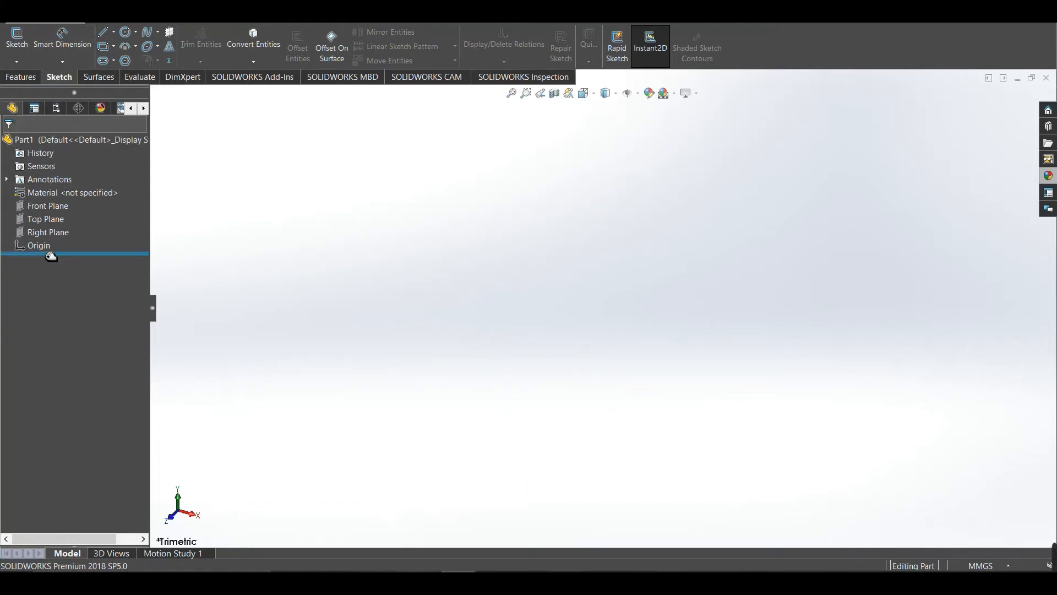
pyautogui.click(46, 209)
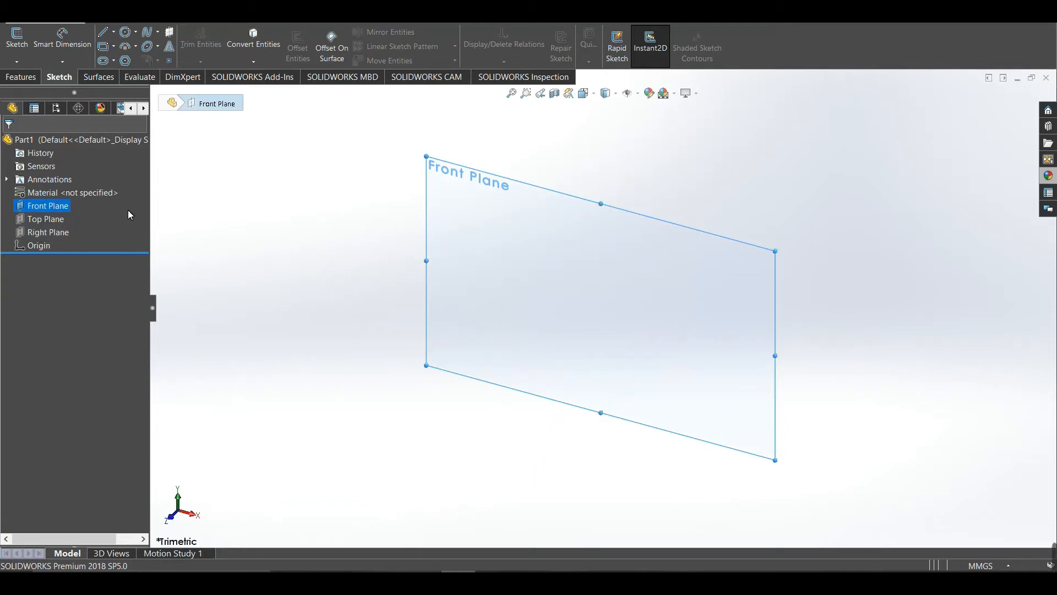
pyautogui.rightClick(44, 210)
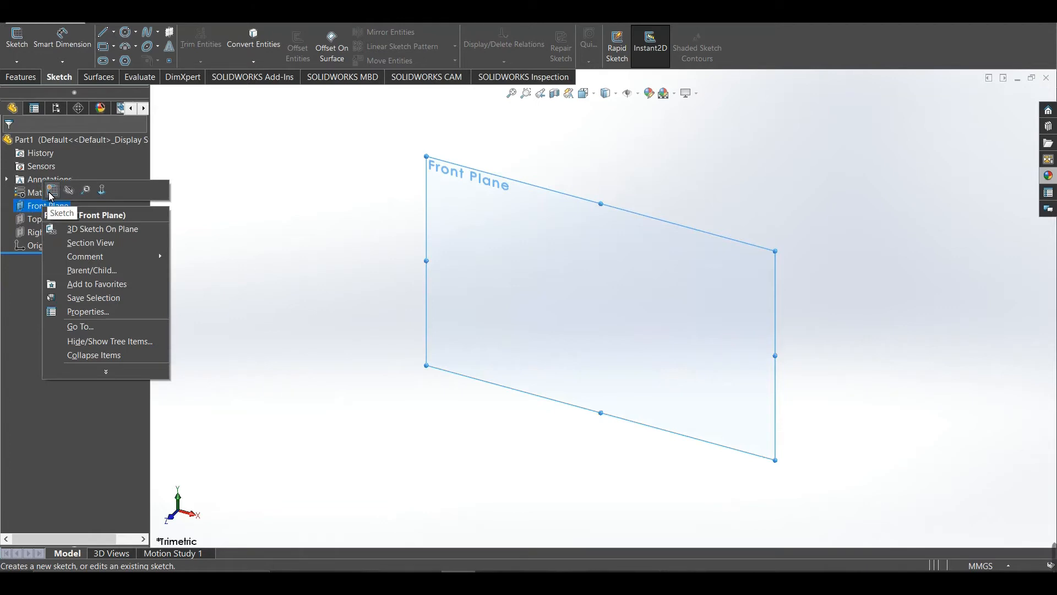
pyautogui.click(51, 190)
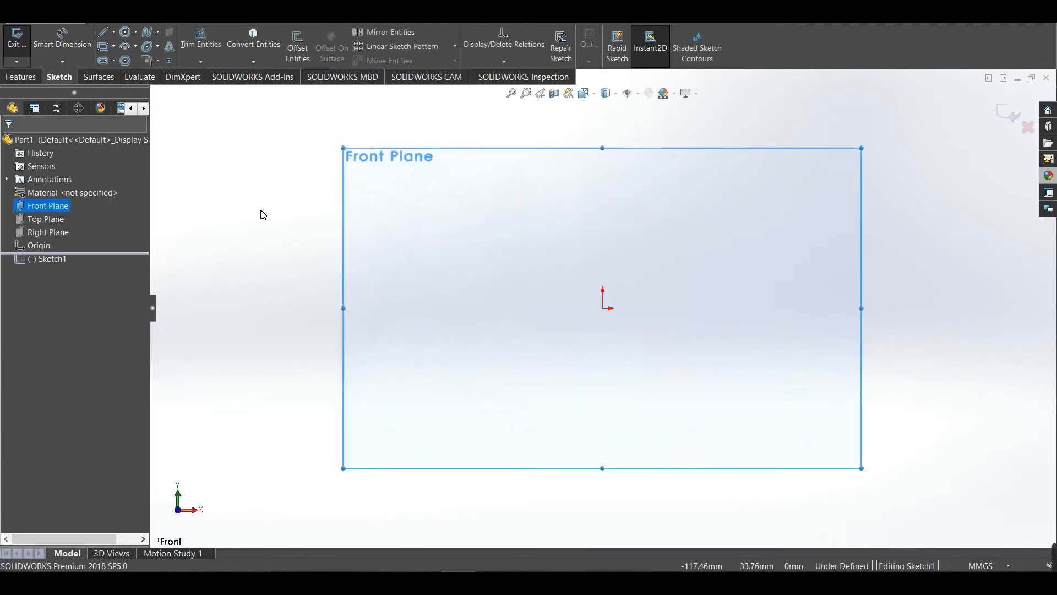
pyautogui.click(1027, 129)
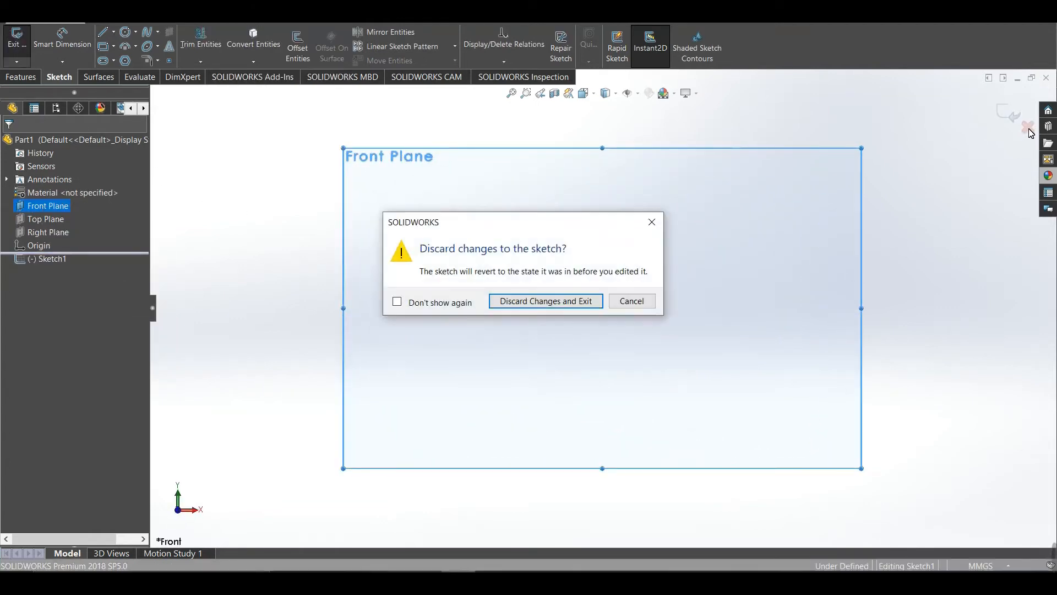
pyautogui.click(566, 302)
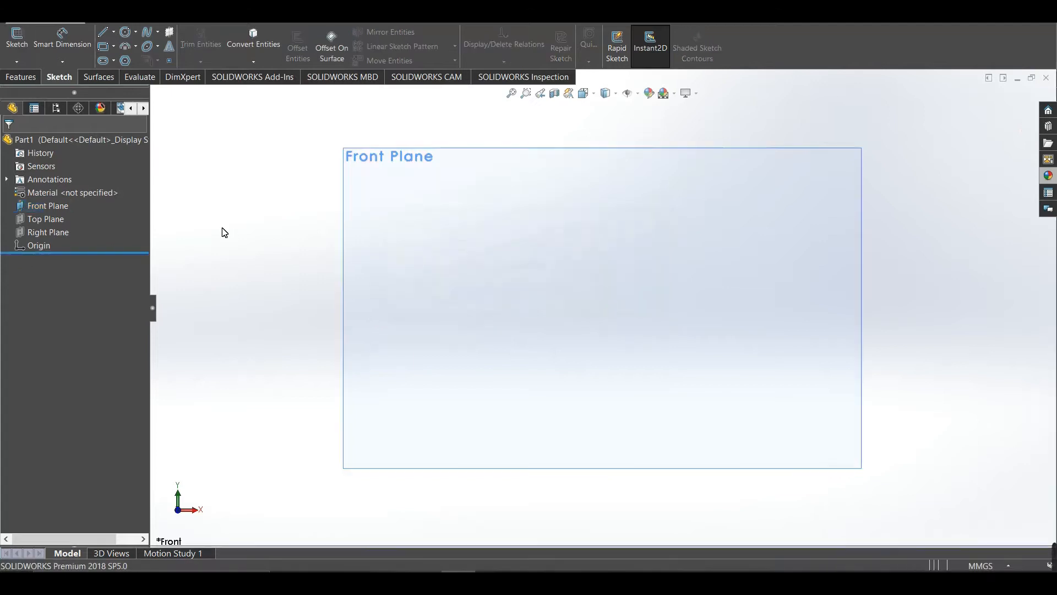
pyautogui.rightClick(66, 206)
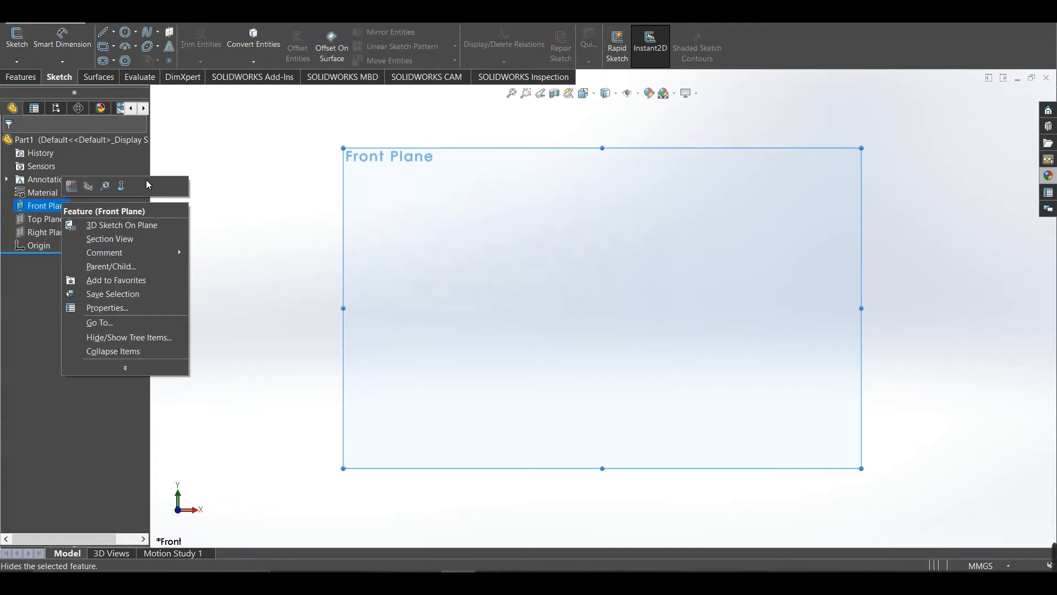
pyautogui.click(90, 183)
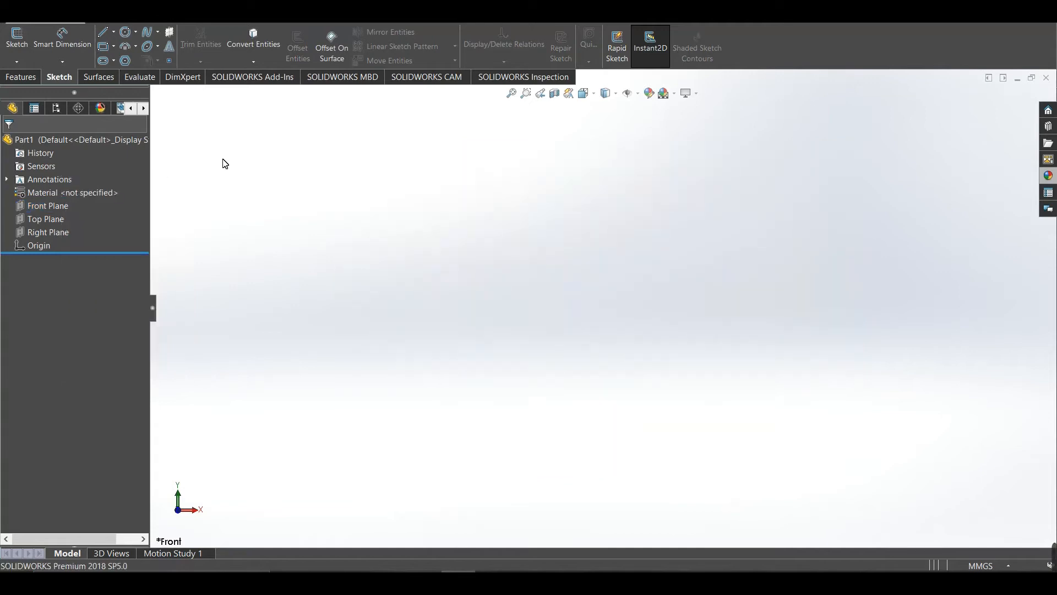
# - Start a sketch on the Front Plane and show that plane
pyautogui.click(31, 209)
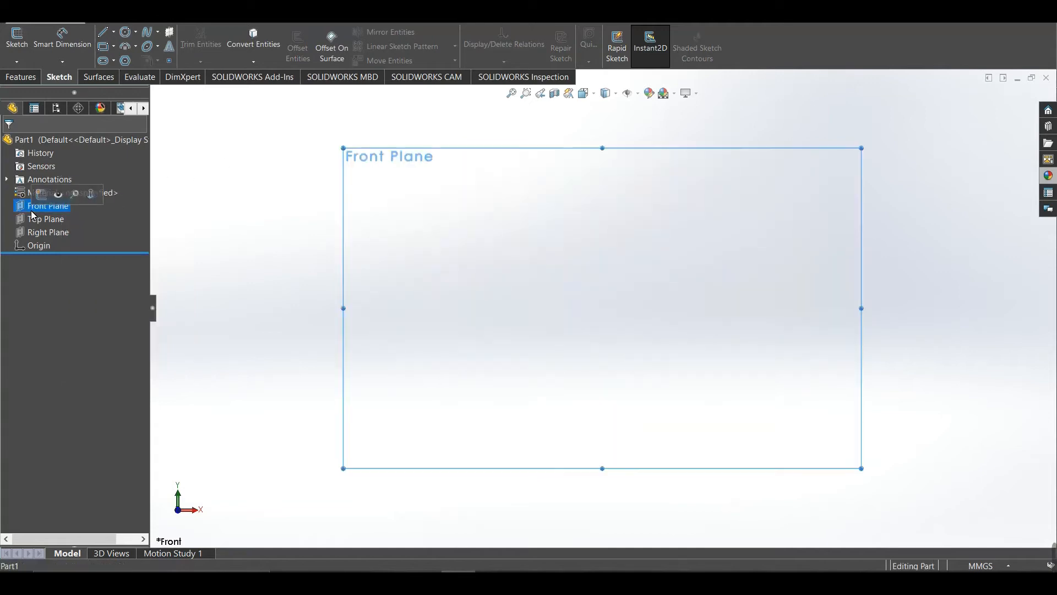
pyautogui.click(15, 44)
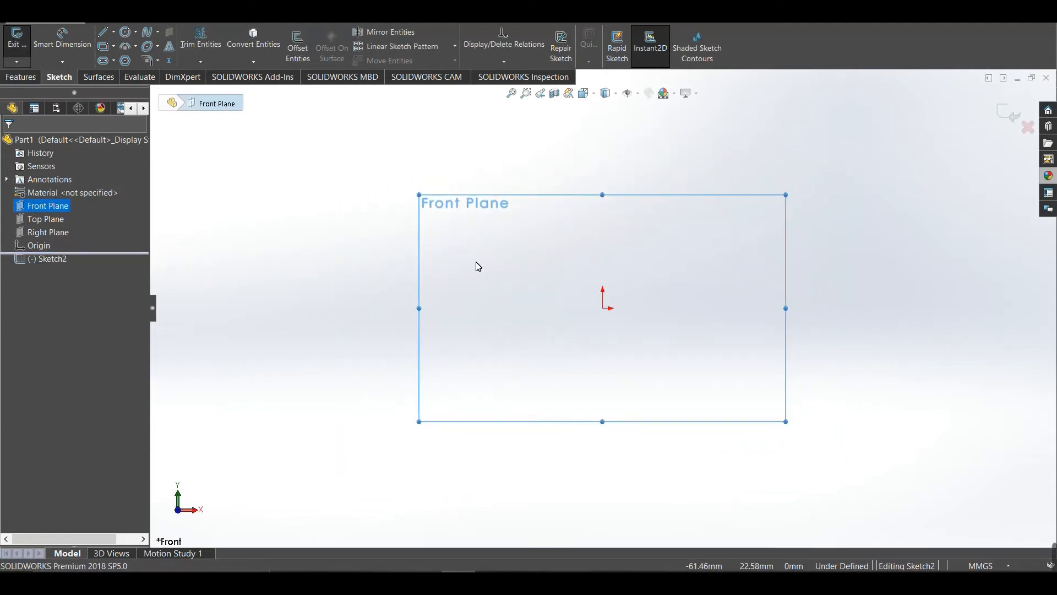
pyautogui.click(313, 276)
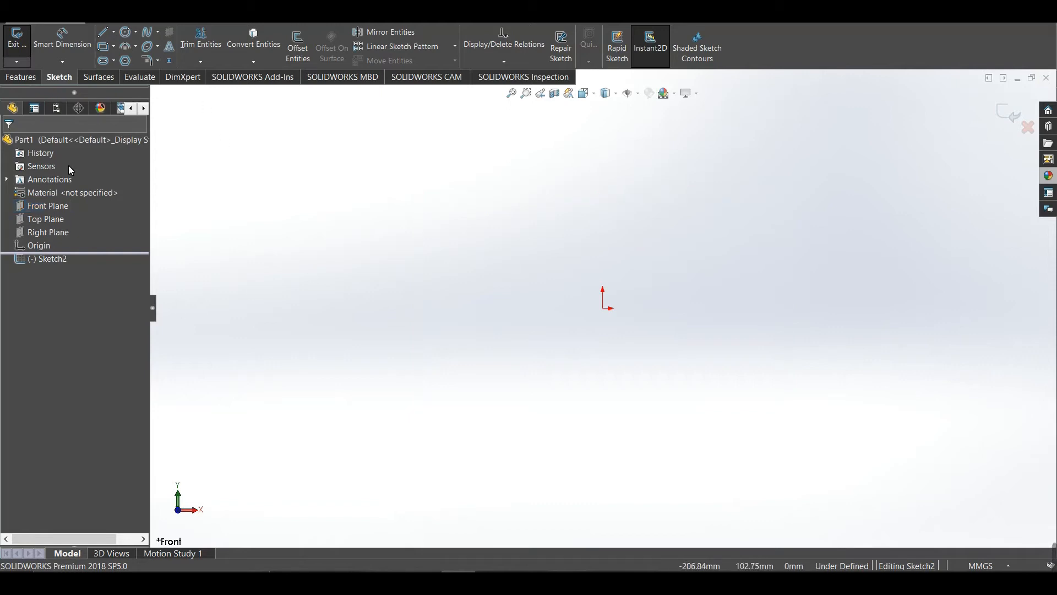
pyautogui.rightClick(58, 209)
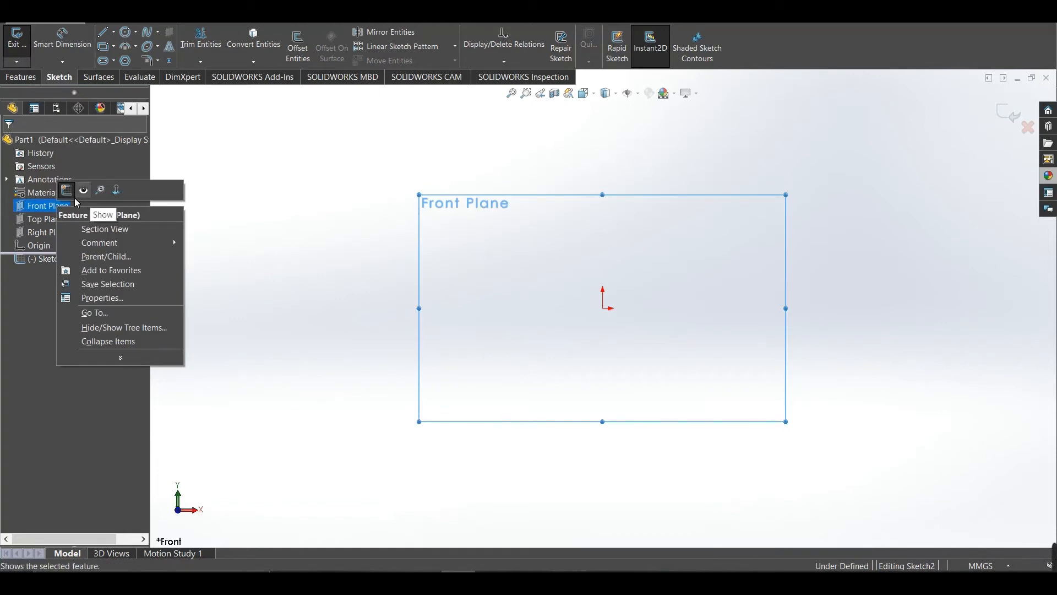
pyautogui.click(82, 199)
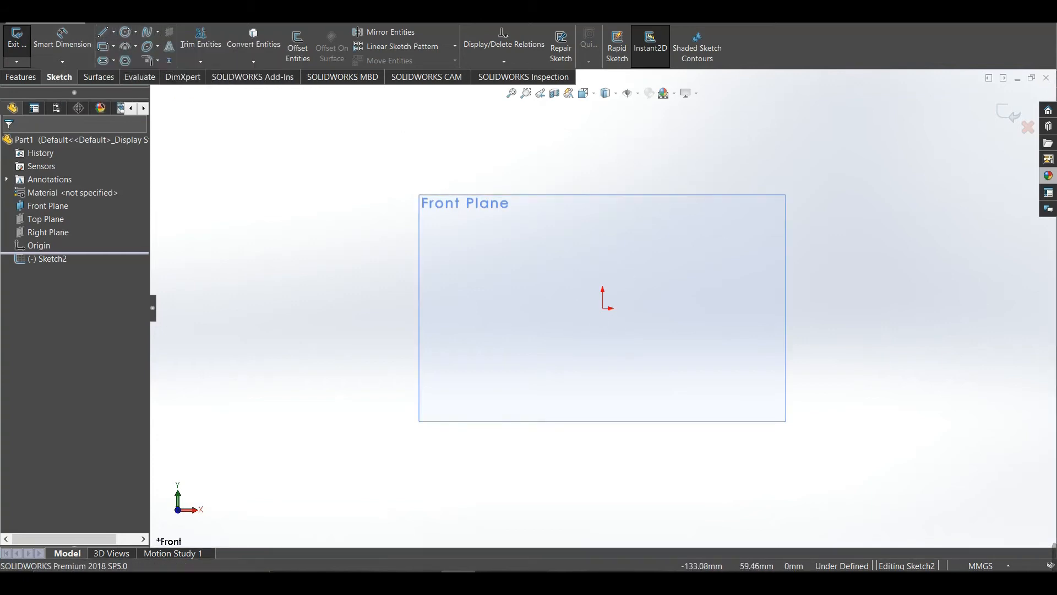
# - Sketch a closed irregular profile of five straight lines that starts and ends at the origin, mostly above and to the right of it
pyautogui.click(103, 32)
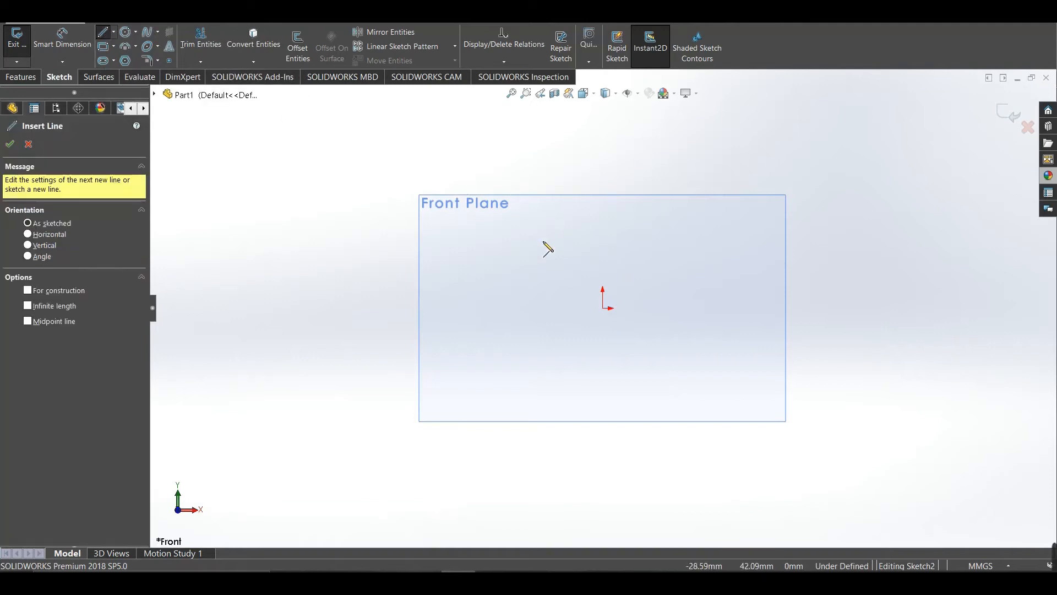
pyautogui.click(603, 308)
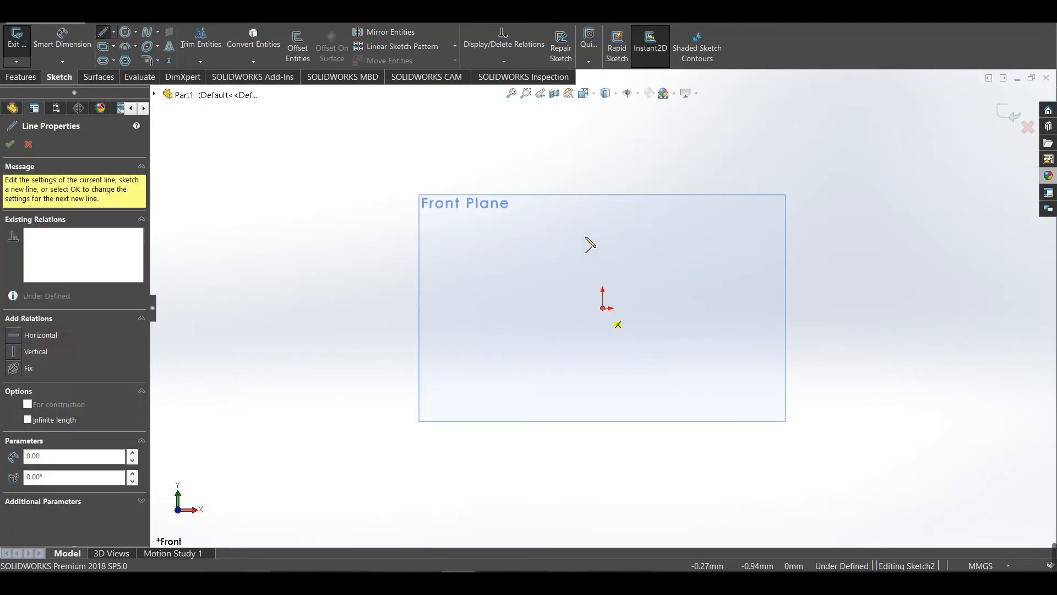
pyautogui.click(563, 185)
pyautogui.click(773, 180)
pyautogui.click(690, 280)
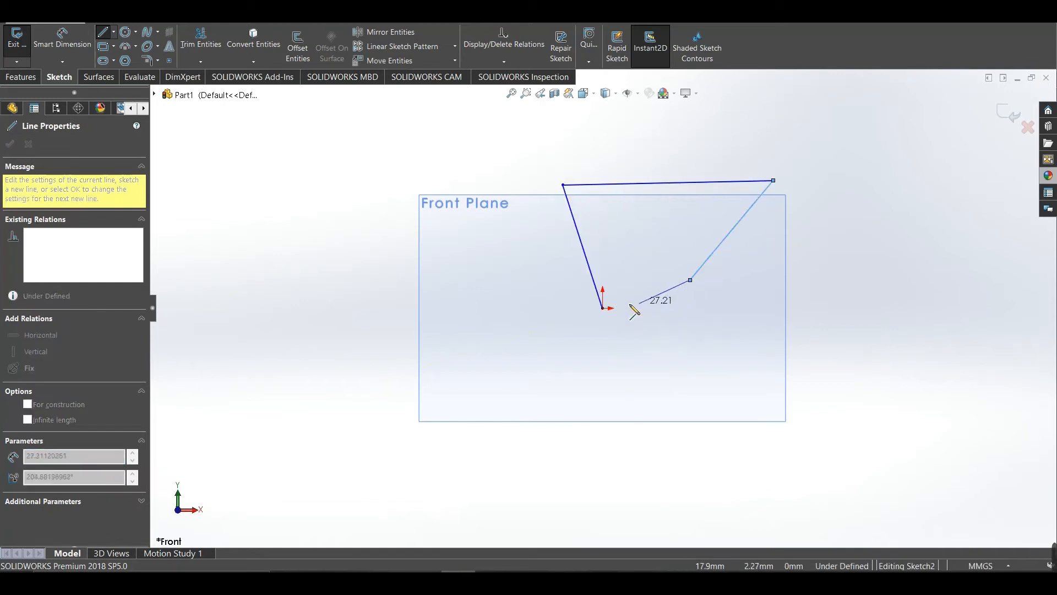
pyautogui.click(686, 337)
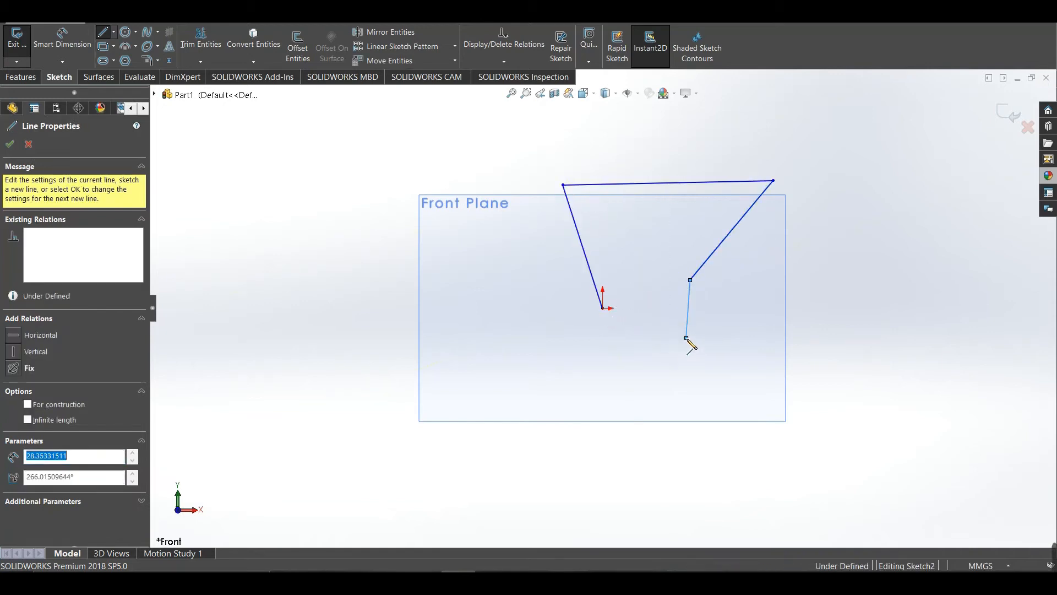
pyautogui.click(603, 308)
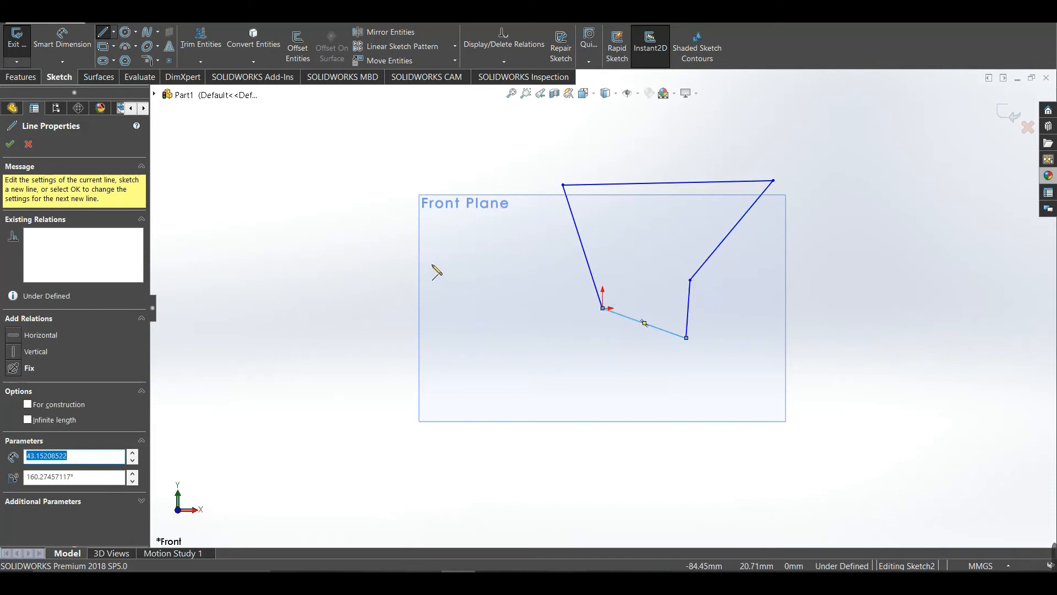
# - Sketch a separate diagonal line sloping down to the right, beside the closed profile on its left, and leave the Line tool
pyautogui.click(457, 247)
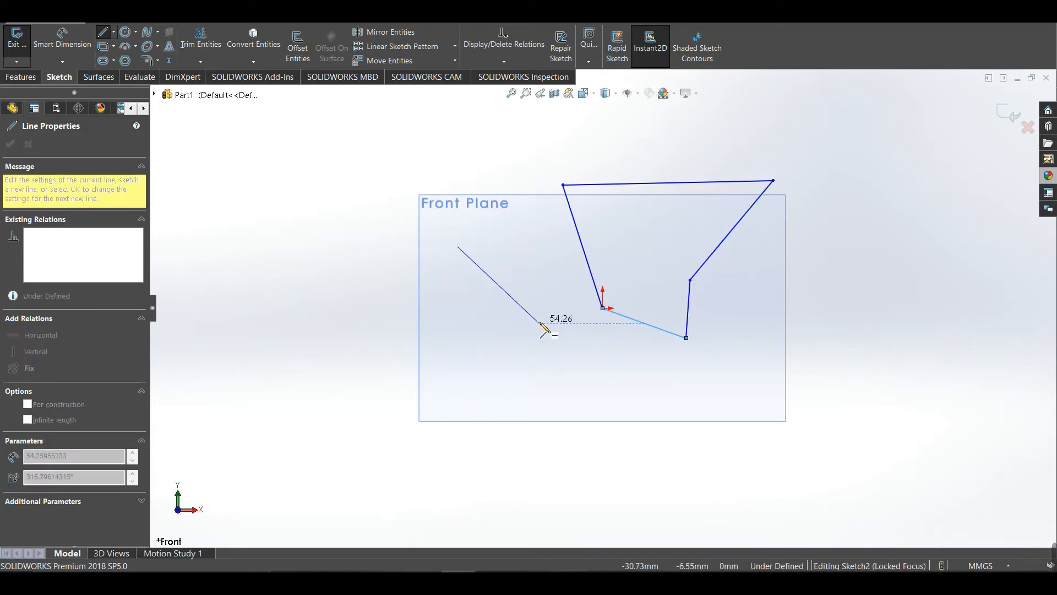
pyautogui.click(561, 332)
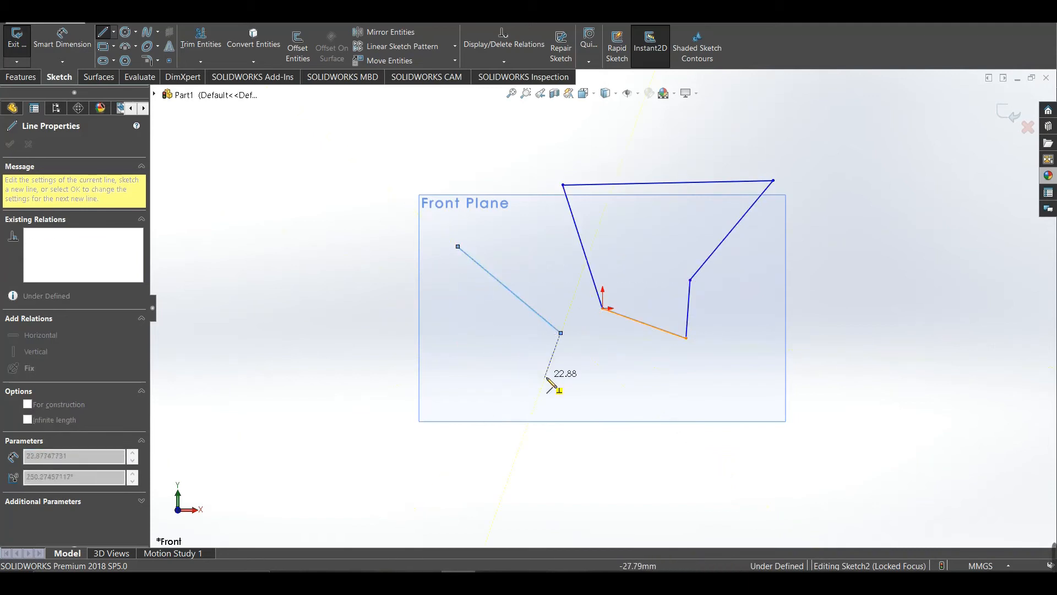
pyautogui.rightClick(595, 335)
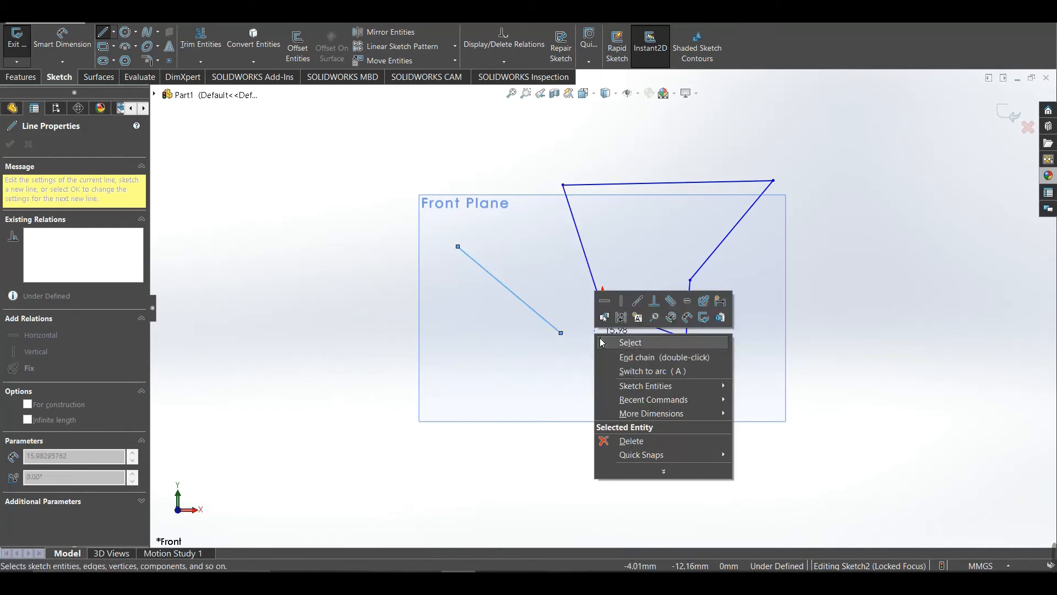
pyautogui.click(601, 342)
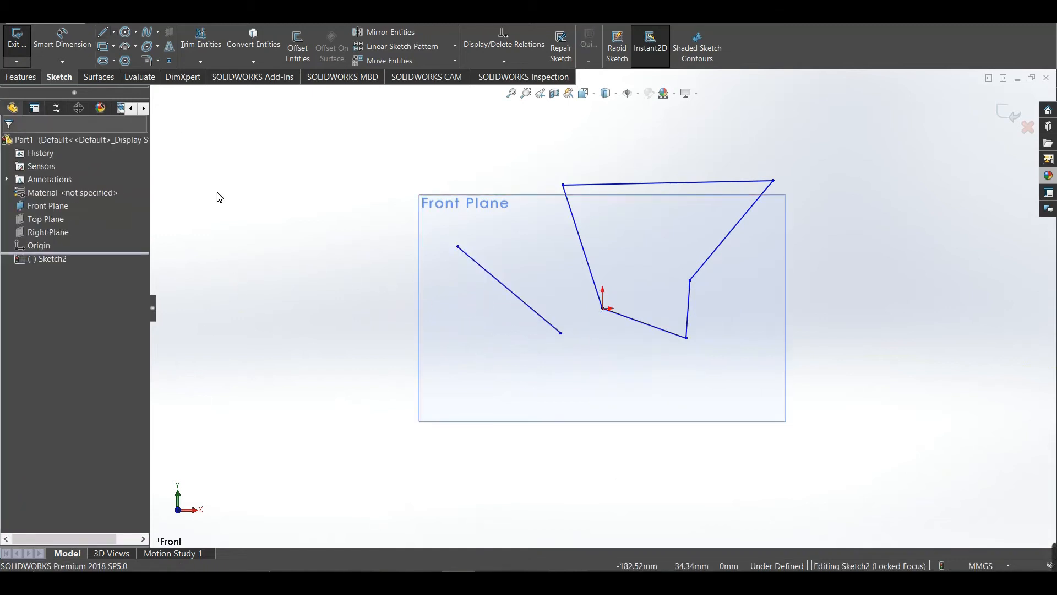
# - Sketch a nearly horizontal line about 99 mm long below the diagonal line and end the chain
pyautogui.click(103, 31)
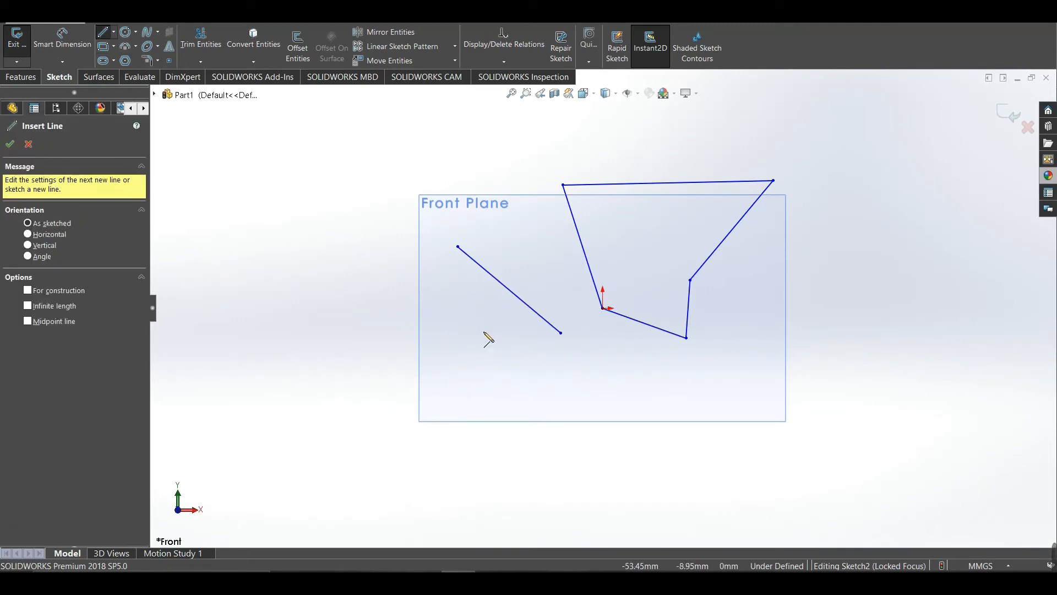
pyautogui.click(446, 349)
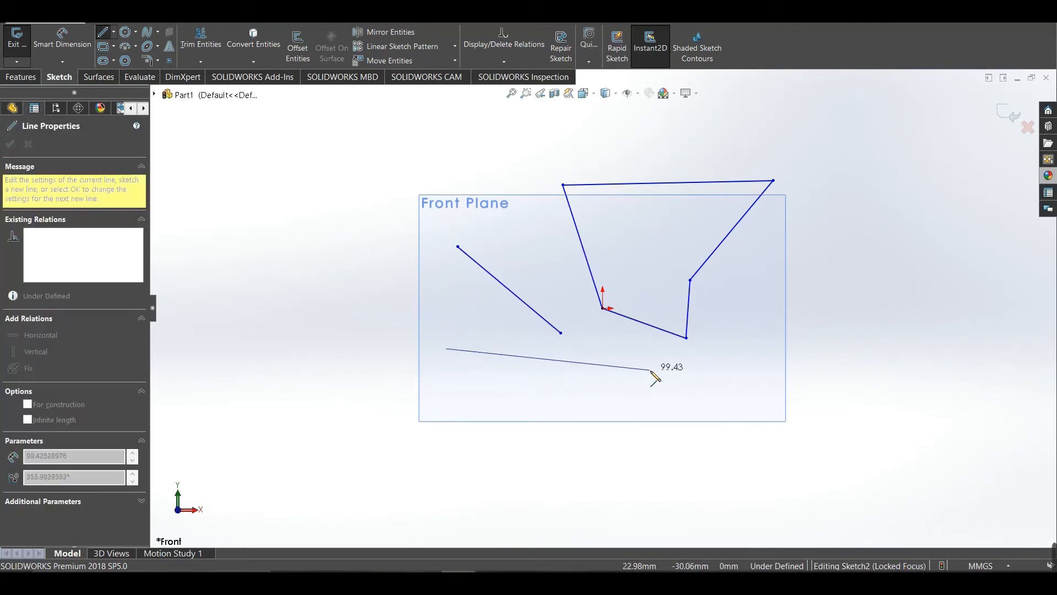
pyautogui.click(650, 370)
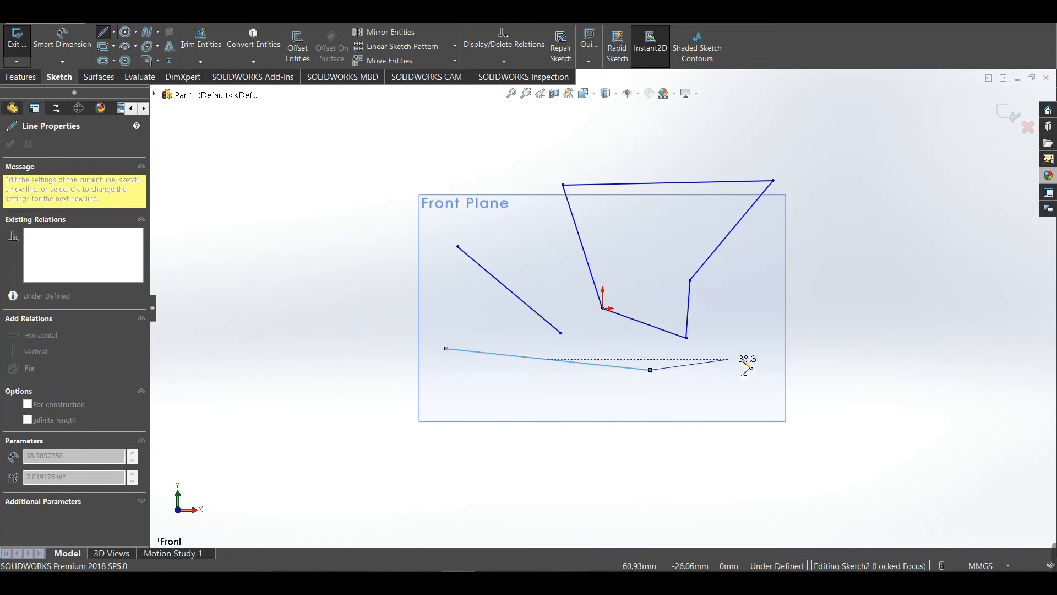
pyautogui.rightClick(740, 349)
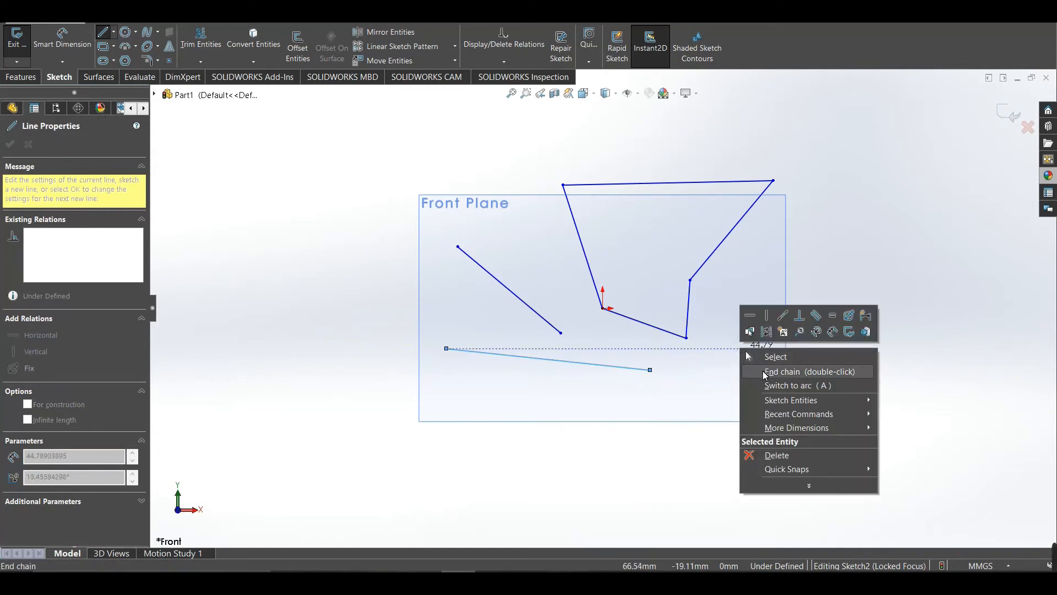
pyautogui.click(787, 372)
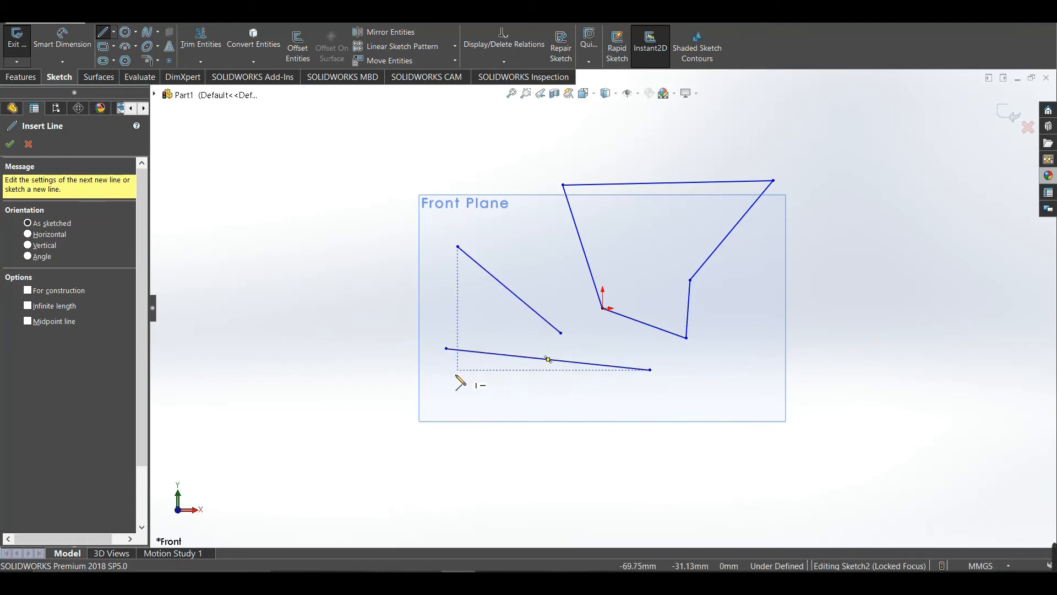
# - Sketch a rising line about 74 mm long that crosses the nearly horizontal line, and finish the Line tool
pyautogui.click(446, 376)
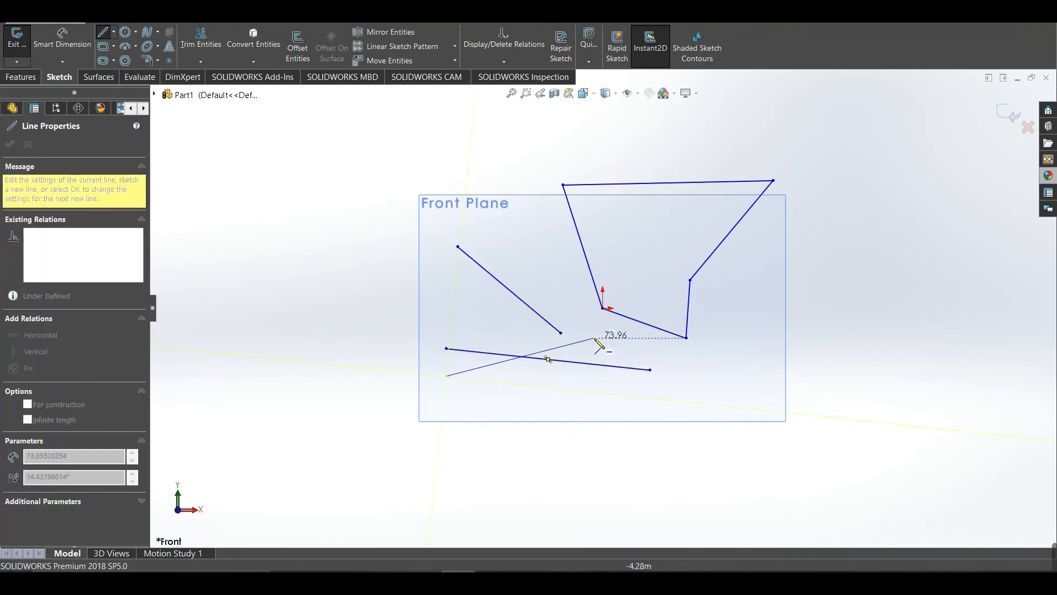
pyautogui.click(593, 337)
pyautogui.rightClick(744, 354)
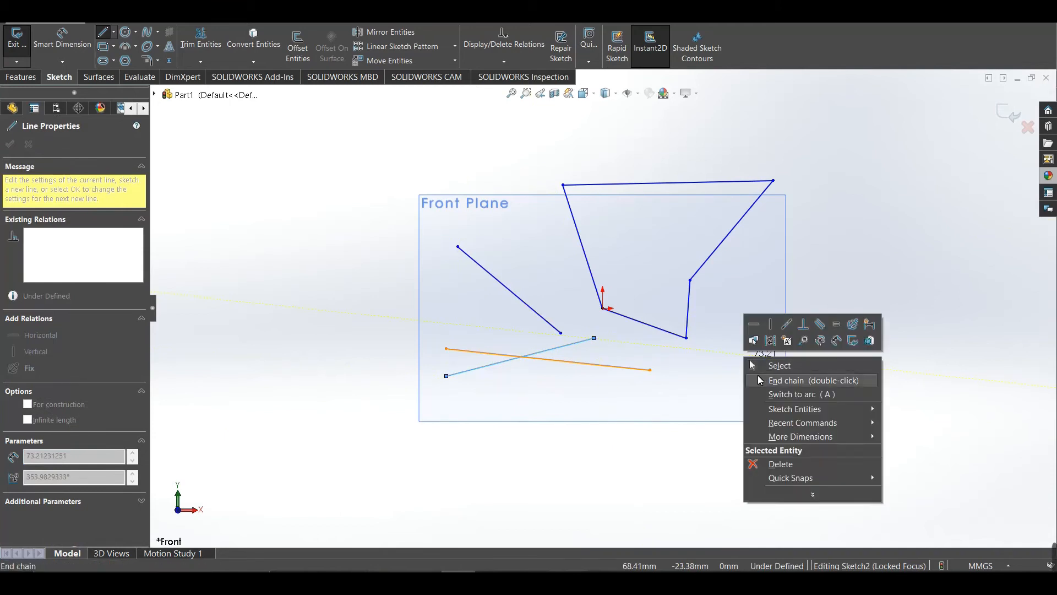
pyautogui.click(758, 380)
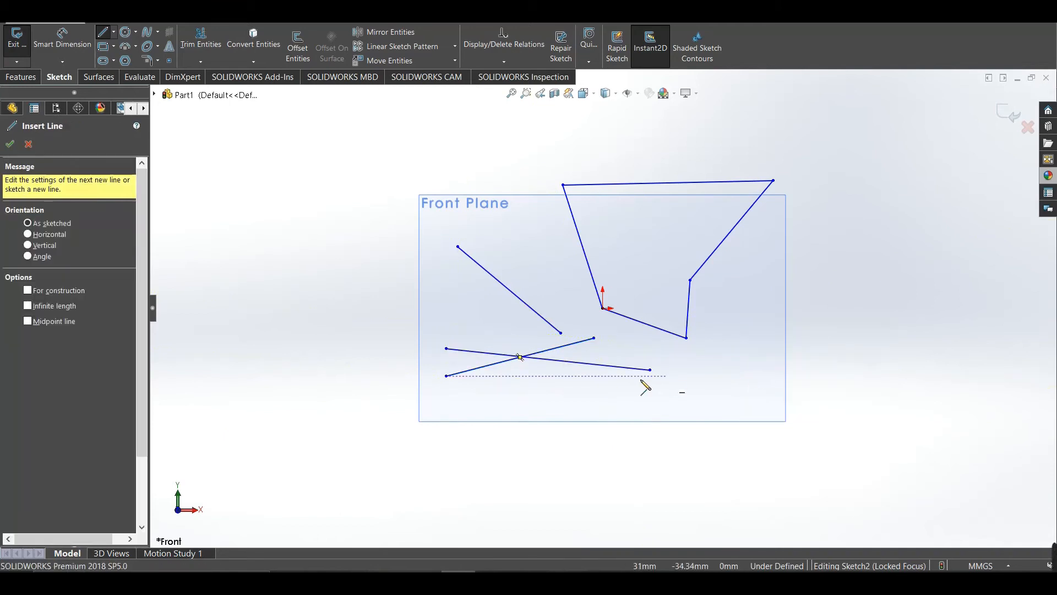
pyautogui.click(9, 144)
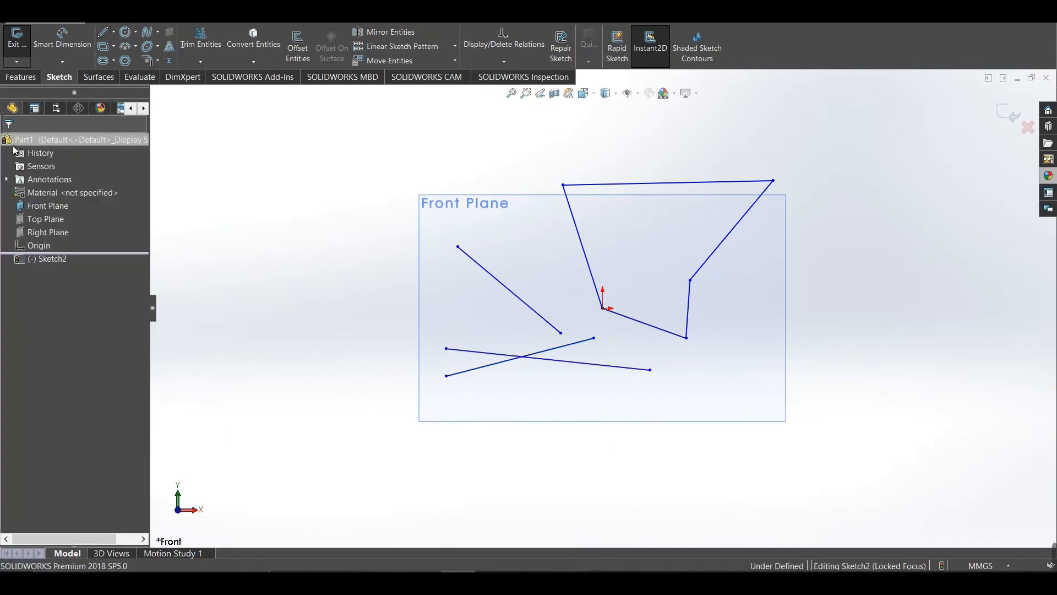
# - Exit the sketch on the Front Plane, keeping the drawn lines
pyautogui.moveTo(656, 277)
pyautogui.mouseDown(button='middle')
pyautogui.moveTo(676, 273)
pyautogui.moveTo(738, 349)
pyautogui.moveTo(661, 385)
pyautogui.moveTo(720, 481)
pyautogui.moveTo(708, 486)
pyautogui.moveTo(760, 553)
pyautogui.mouseUp(button='middle')
pyautogui.moveTo(764, 469)
pyautogui.mouseDown(button='middle')
pyautogui.moveTo(679, 296)
pyautogui.moveTo(578, 349)
pyautogui.moveTo(662, 285)
pyautogui.mouseUp(button='middle')
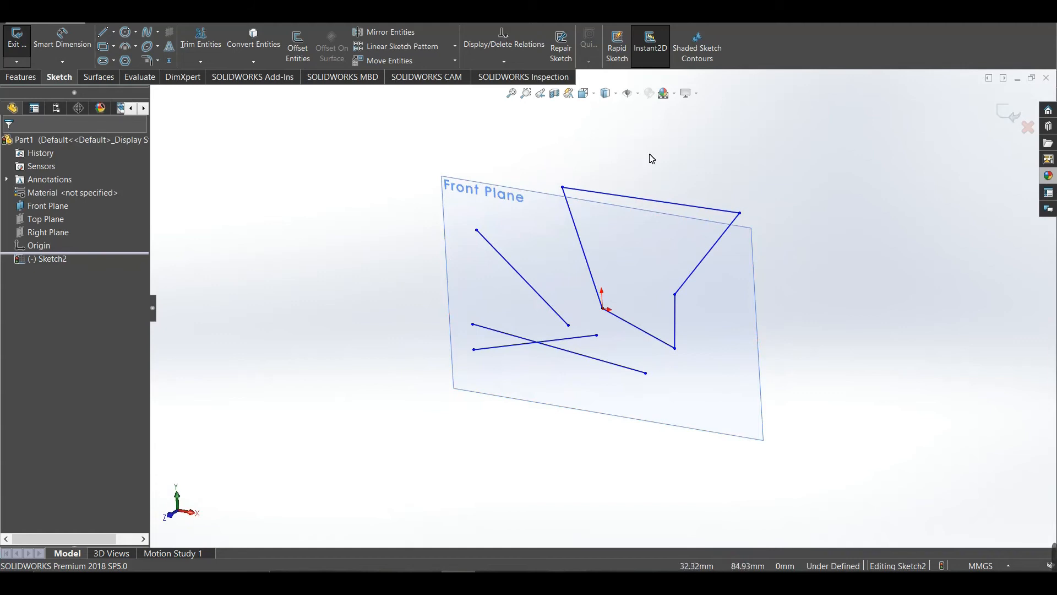
pyautogui.click(1005, 122)
pyautogui.click(337, 237)
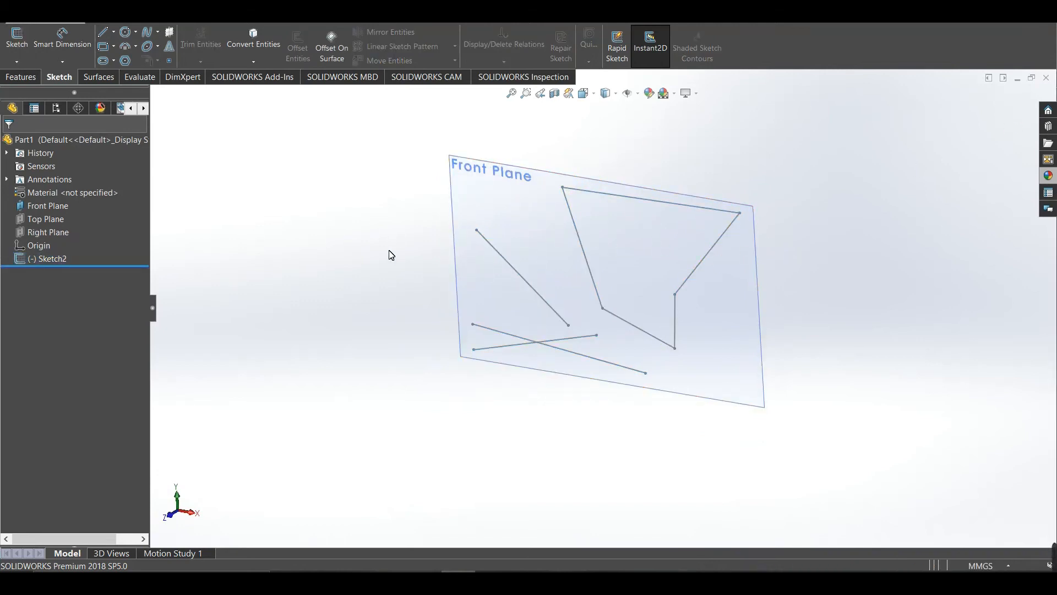
# - Hide the Front Plane so only the sketch lines remain displayed
pyautogui.rightClick(27, 205)
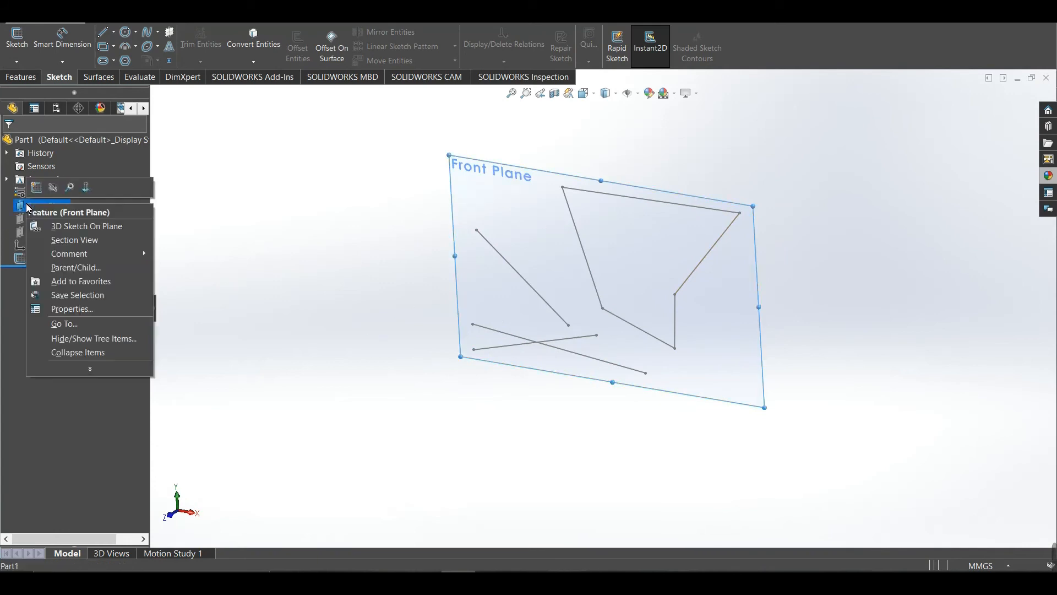
pyautogui.click(57, 187)
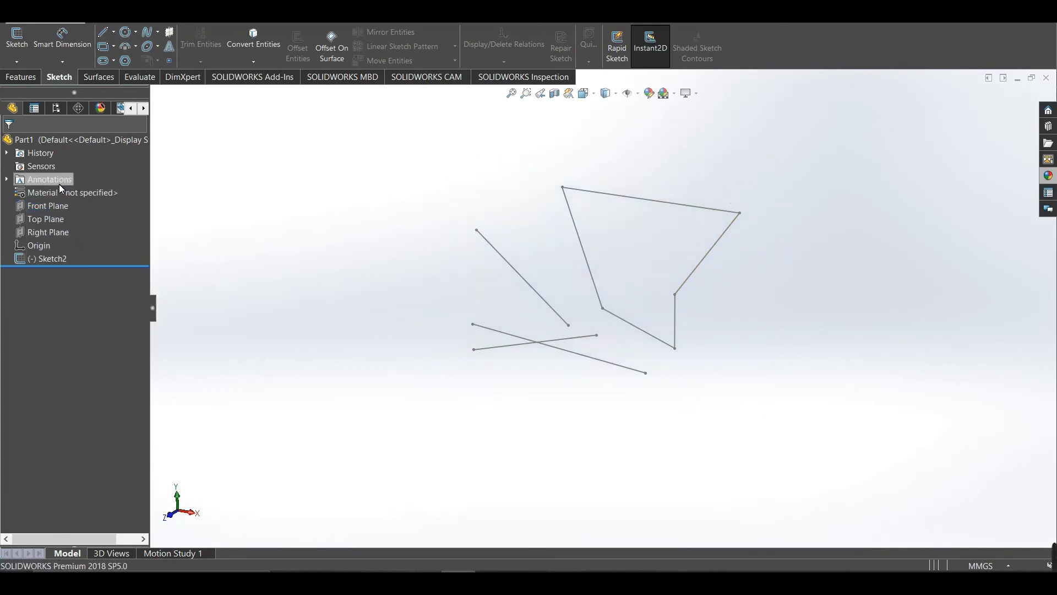
pyautogui.moveTo(432, 214)
pyautogui.mouseDown(button='middle')
pyautogui.moveTo(450, 345)
pyautogui.moveTo(448, 215)
pyautogui.moveTo(484, 208)
pyautogui.mouseUp(button='middle')
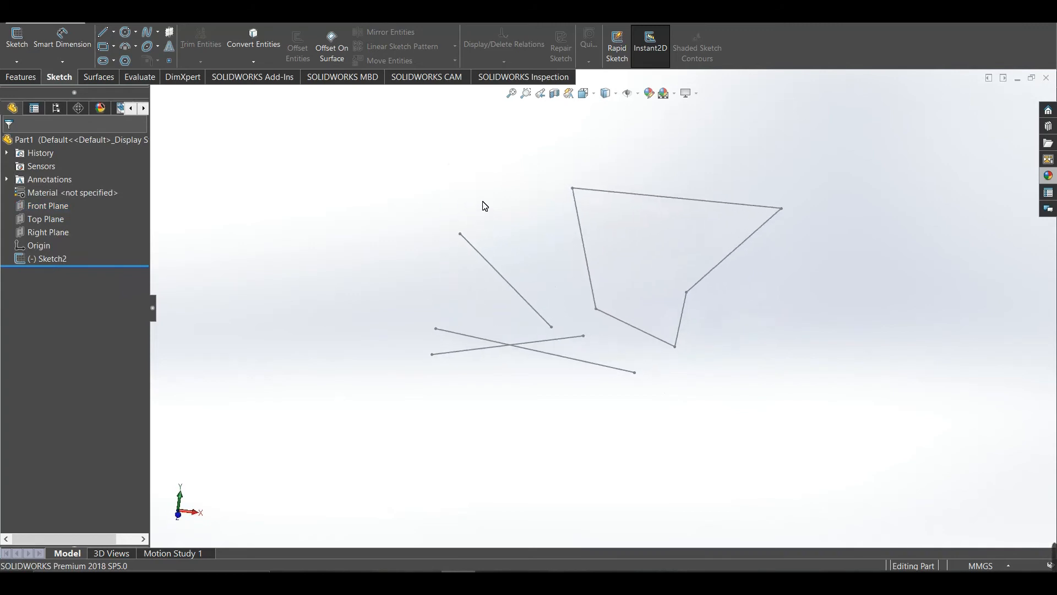
# - Reopen the sketch through the closed profile's upper line and exit it again, discarding any changes
pyautogui.doubleClick(676, 205)
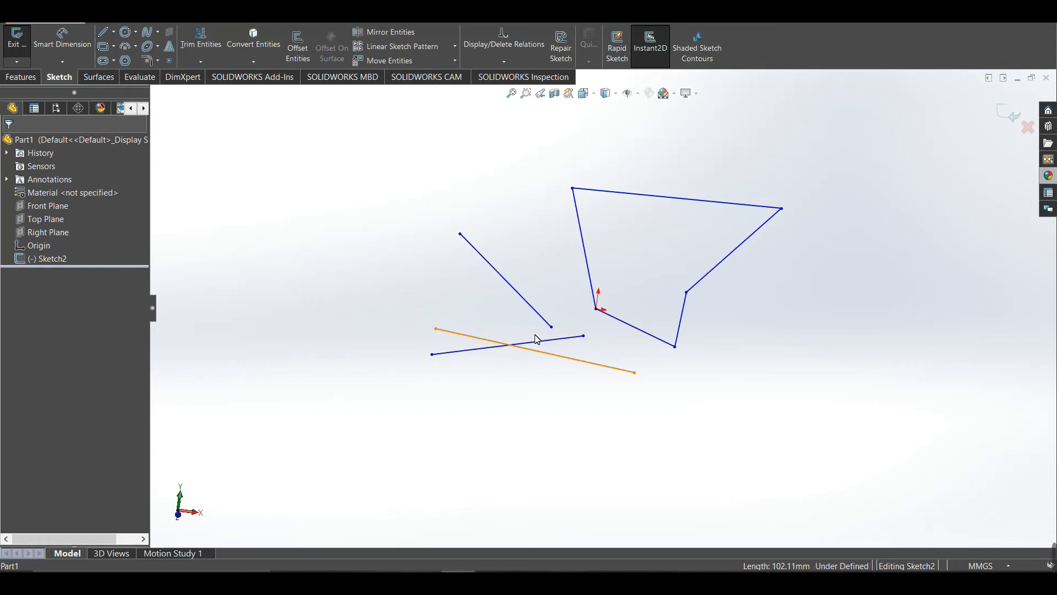
pyautogui.click(1026, 125)
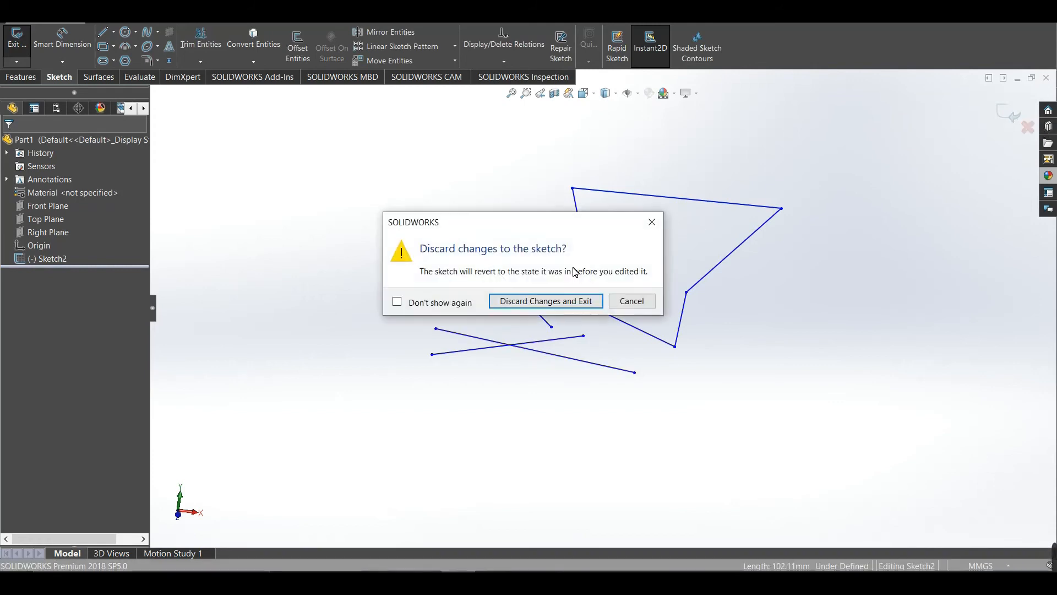
pyautogui.click(510, 306)
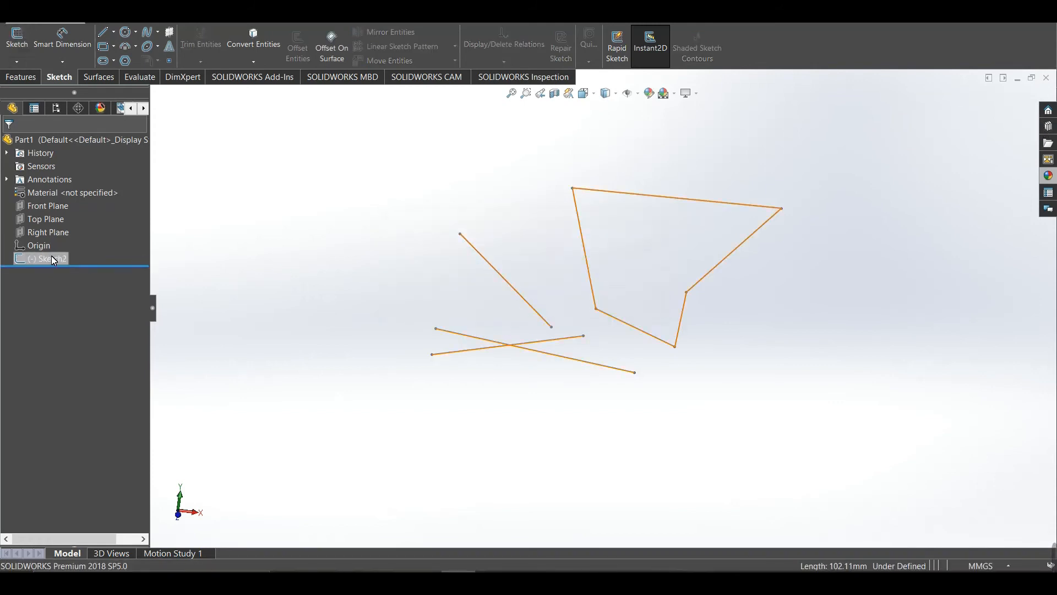
# - Open Sketch2 for editing and set the view orientation to Front
pyautogui.rightClick(52, 255)
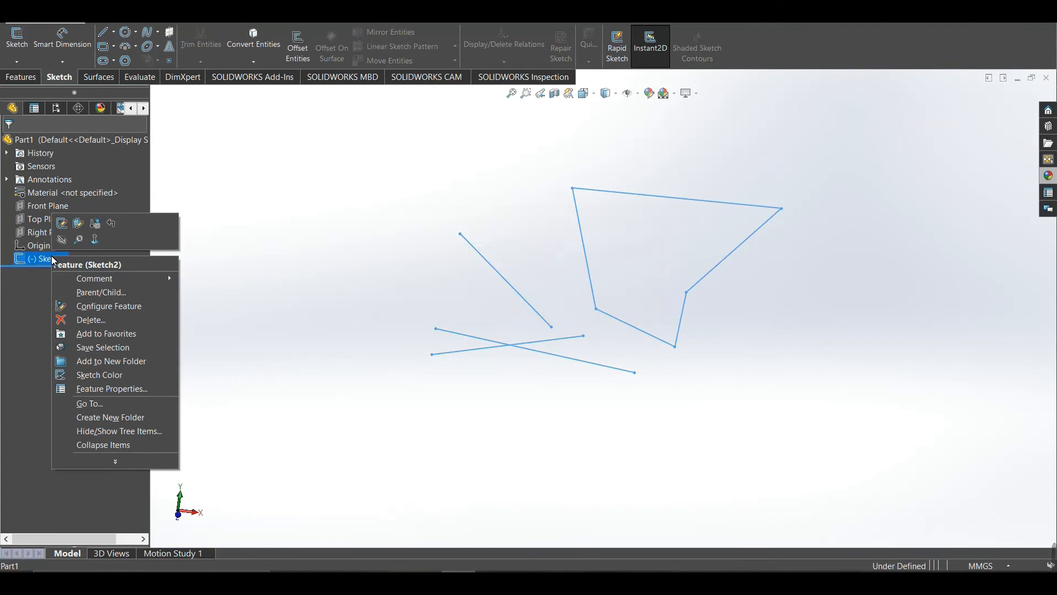
pyautogui.click(62, 224)
pyautogui.moveTo(444, 216)
pyautogui.mouseDown(button='middle')
pyautogui.moveTo(441, 282)
pyautogui.moveTo(420, 170)
pyautogui.mouseUp(button='middle')
pyautogui.scroll(1, 618, 424)
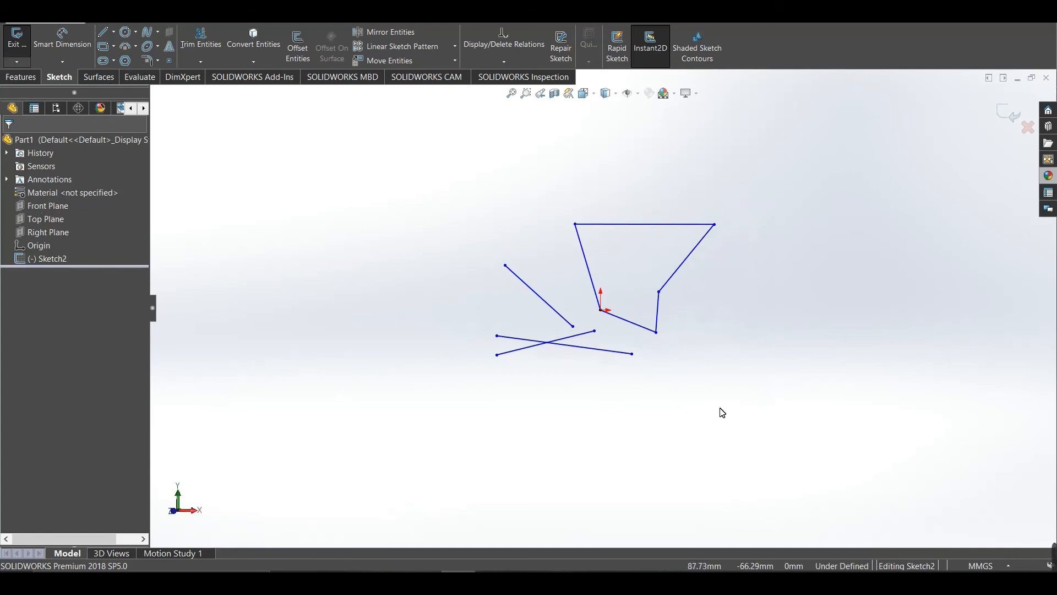
pyautogui.moveTo(691, 328)
pyautogui.mouseDown(button='middle')
pyautogui.moveTo(682, 467)
pyautogui.moveTo(754, 297)
pyautogui.moveTo(848, 311)
pyautogui.moveTo(575, 137)
pyautogui.mouseUp(button='middle')
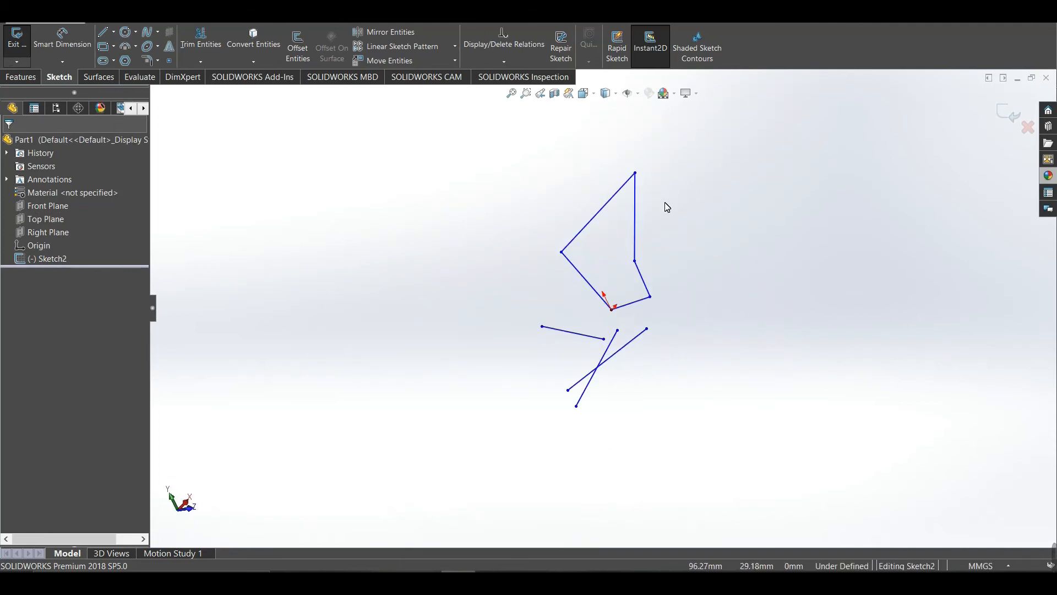
pyautogui.click(585, 93)
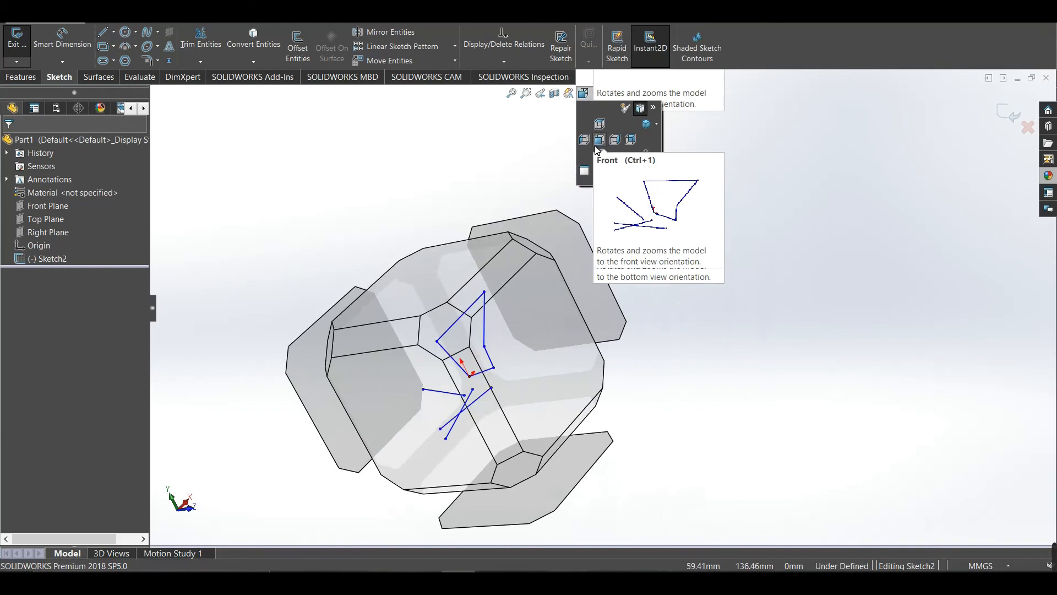
pyautogui.click(645, 158)
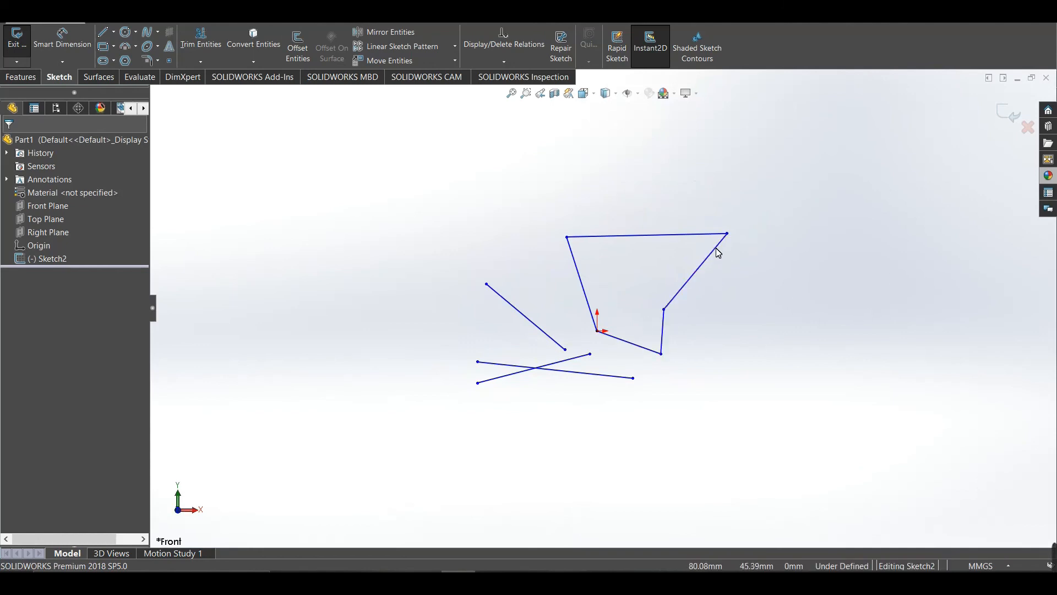
# - Sketch a circle centred on the origin with a radius of about 87 mm
pyautogui.click(124, 32)
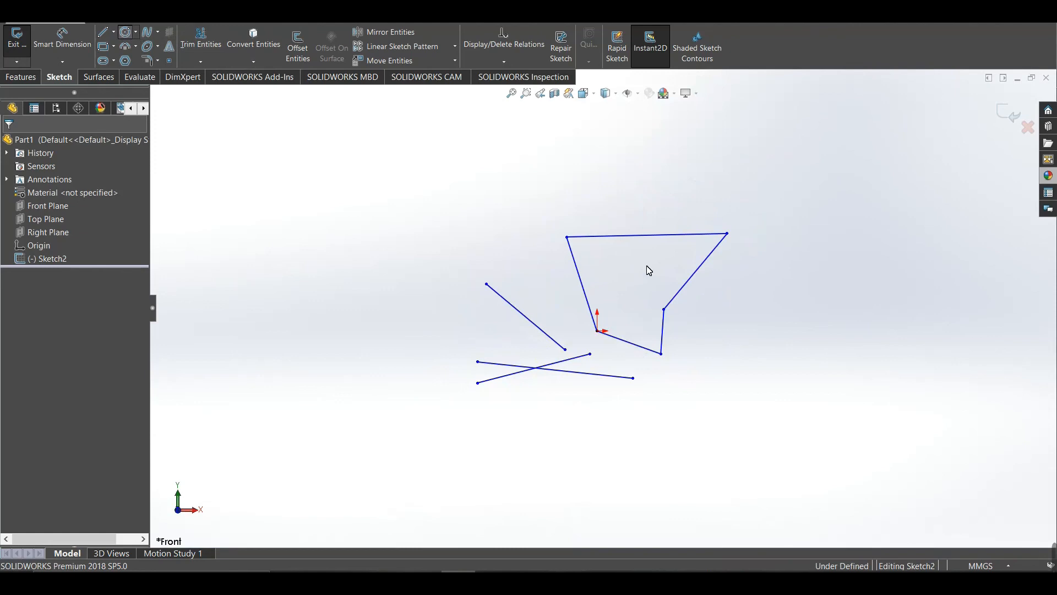
pyautogui.click(597, 331)
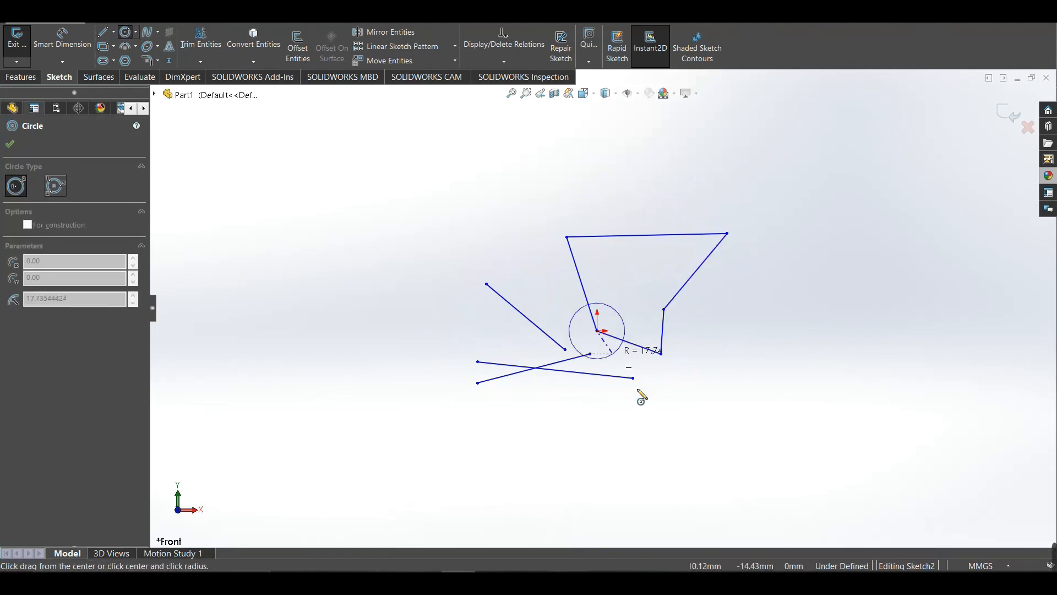
pyautogui.click(680, 441)
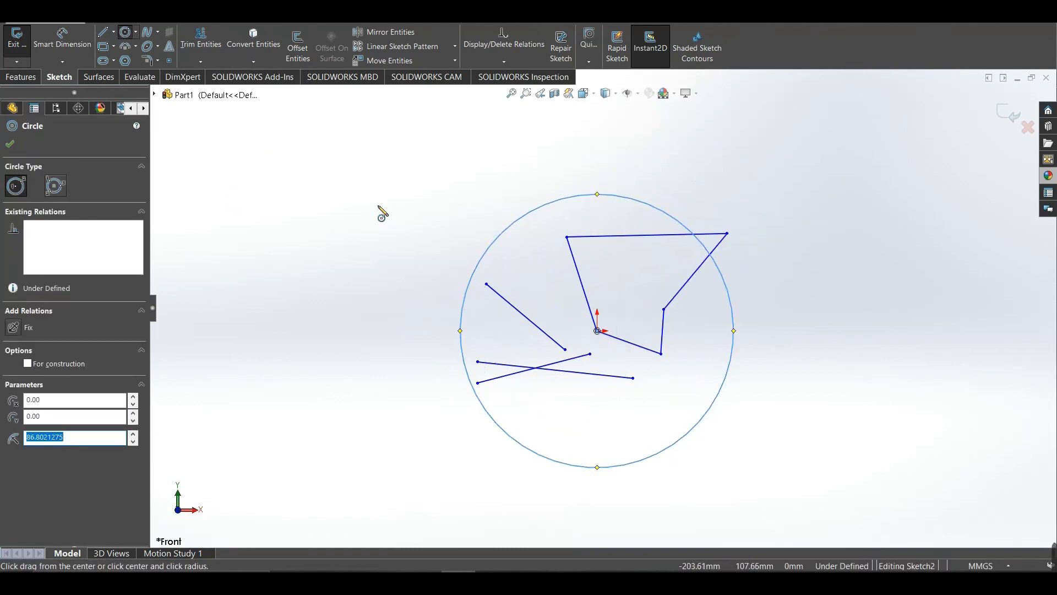
# - Sketch a corner rectangle from the origin up to the right, about 167 by 101 mm, and leave the Rectangle tool
pyautogui.click(102, 49)
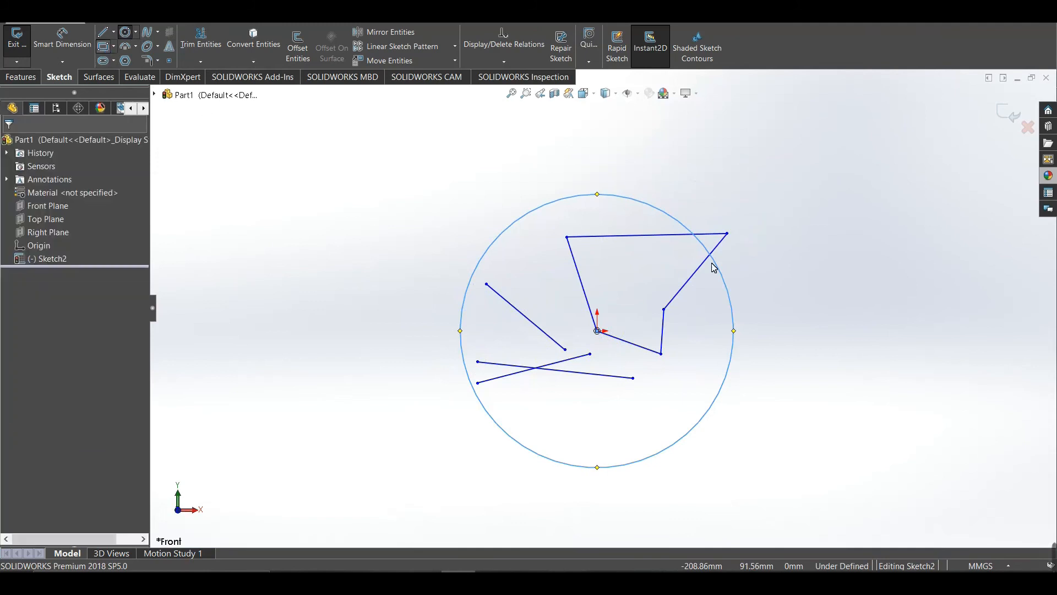
pyautogui.click(599, 329)
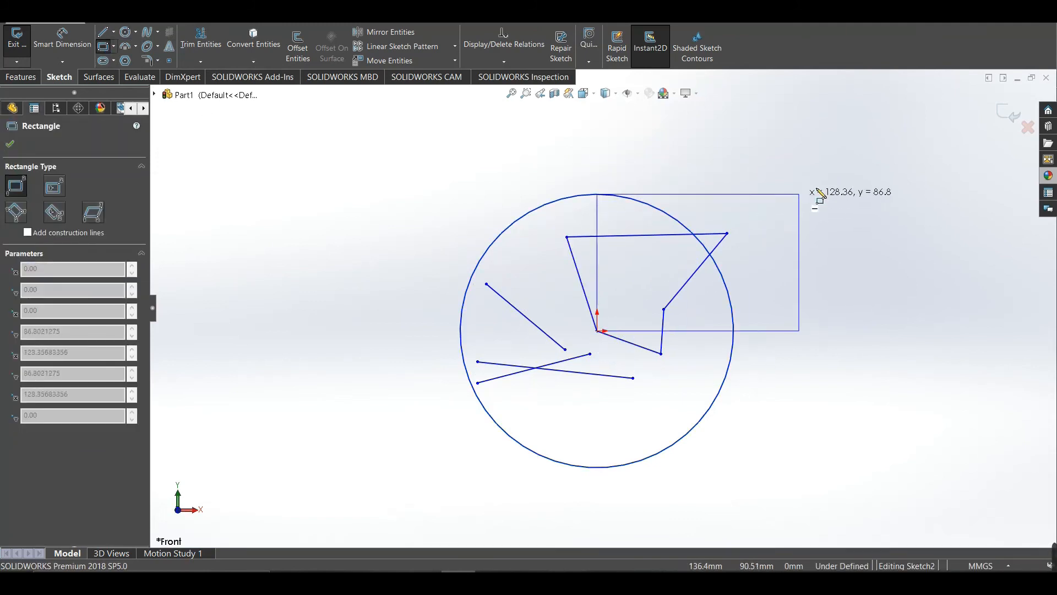
pyautogui.click(861, 172)
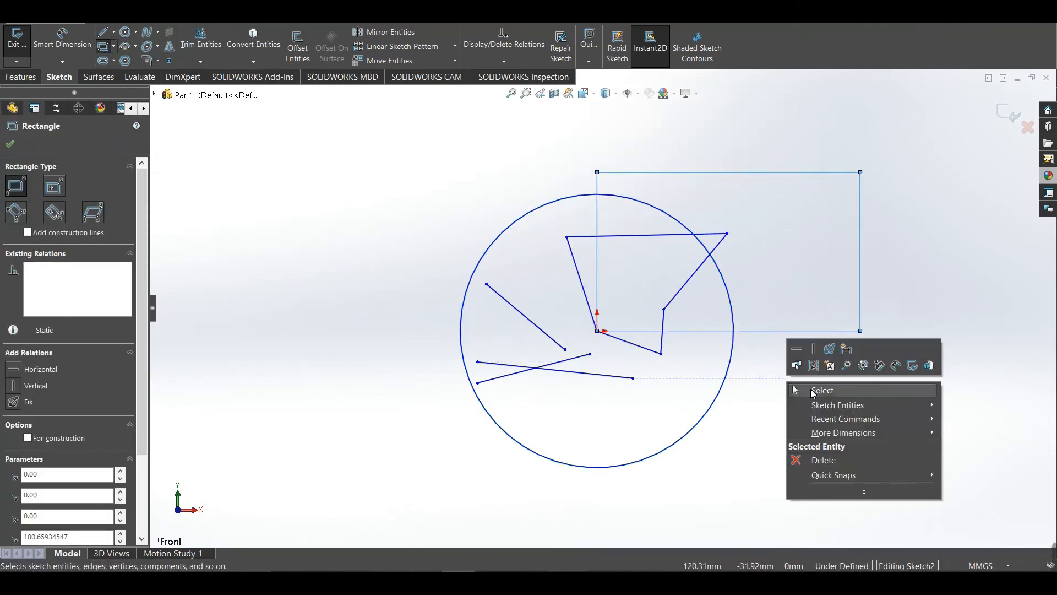
pyautogui.click(814, 393)
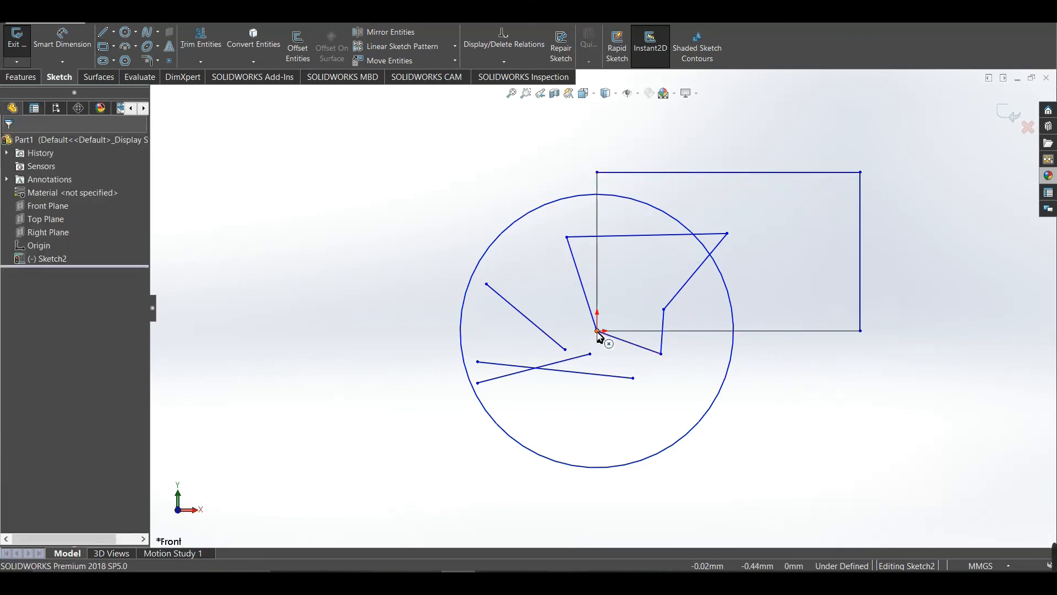
pyautogui.scroll(-5, 599, 331)
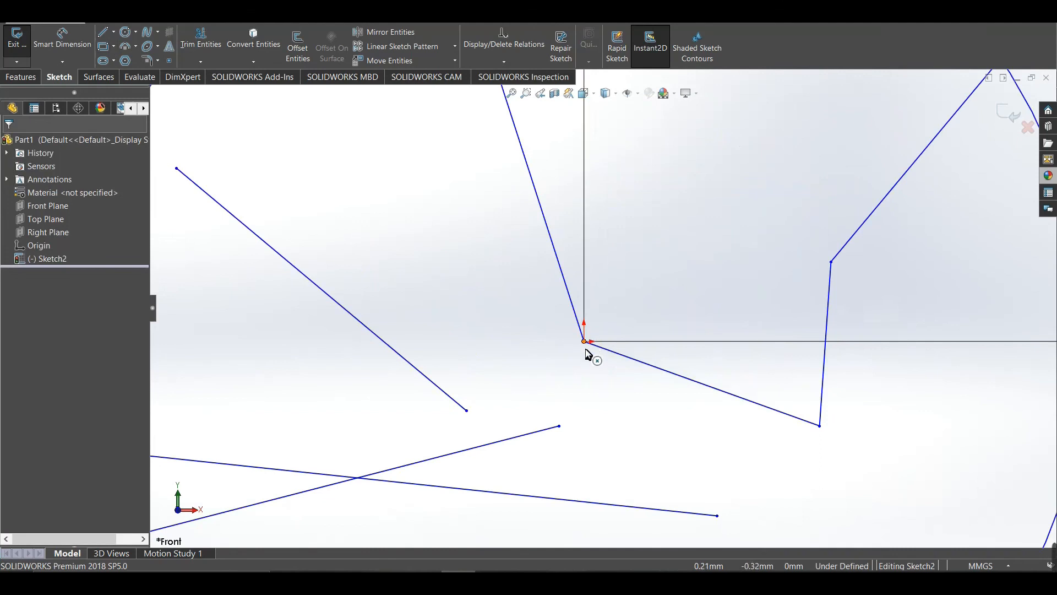
pyautogui.scroll(5, 606, 361)
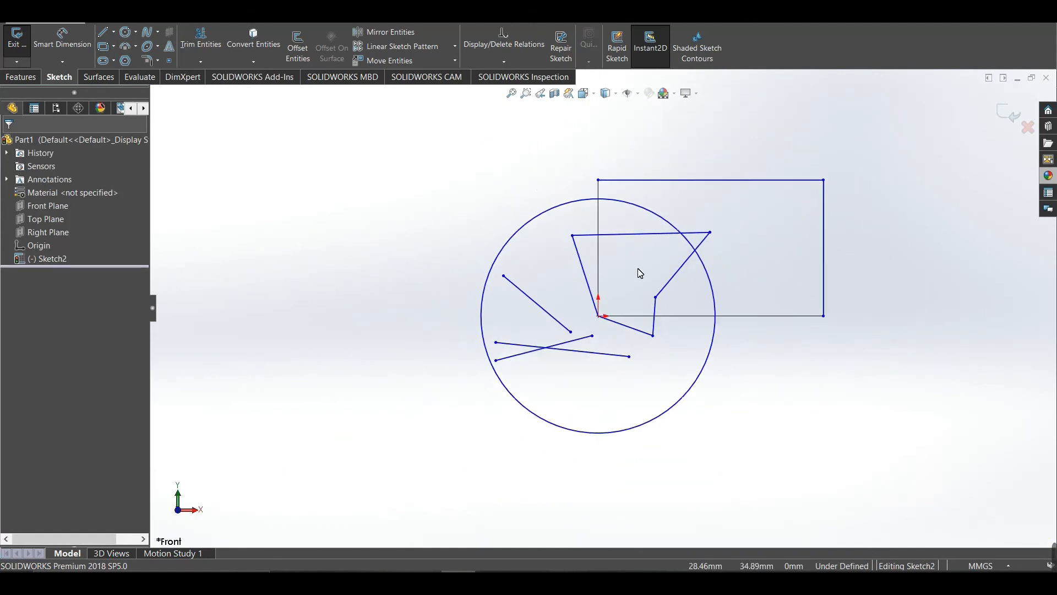
pyautogui.scroll(3, 605, 307)
pyautogui.scroll(-2, 641, 302)
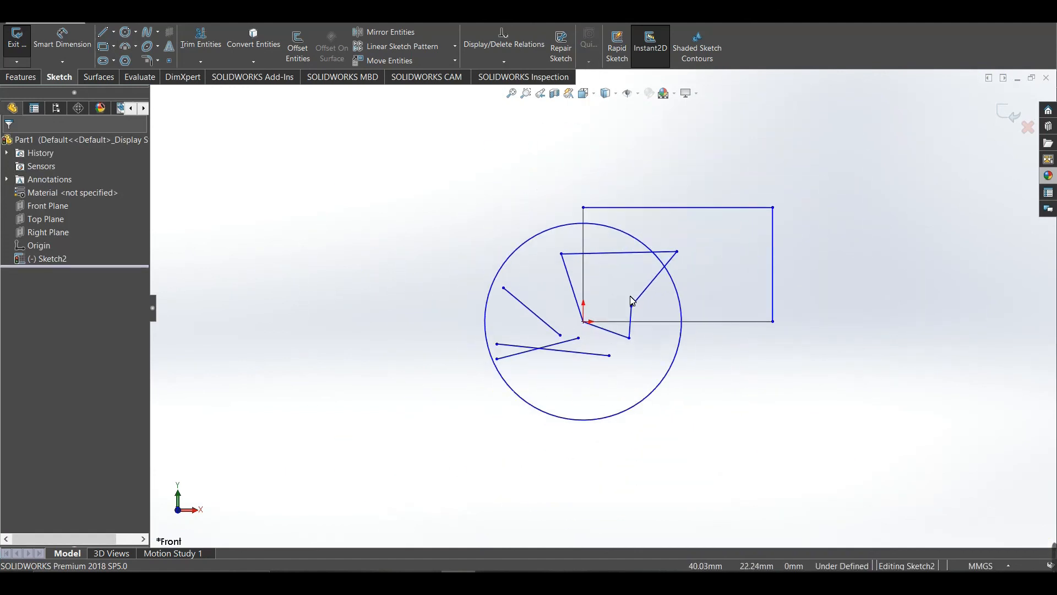
# - Exit the sketch, keeping the circle and rectangle, and close the reopened sketch by discarding its changes
pyautogui.click(1003, 110)
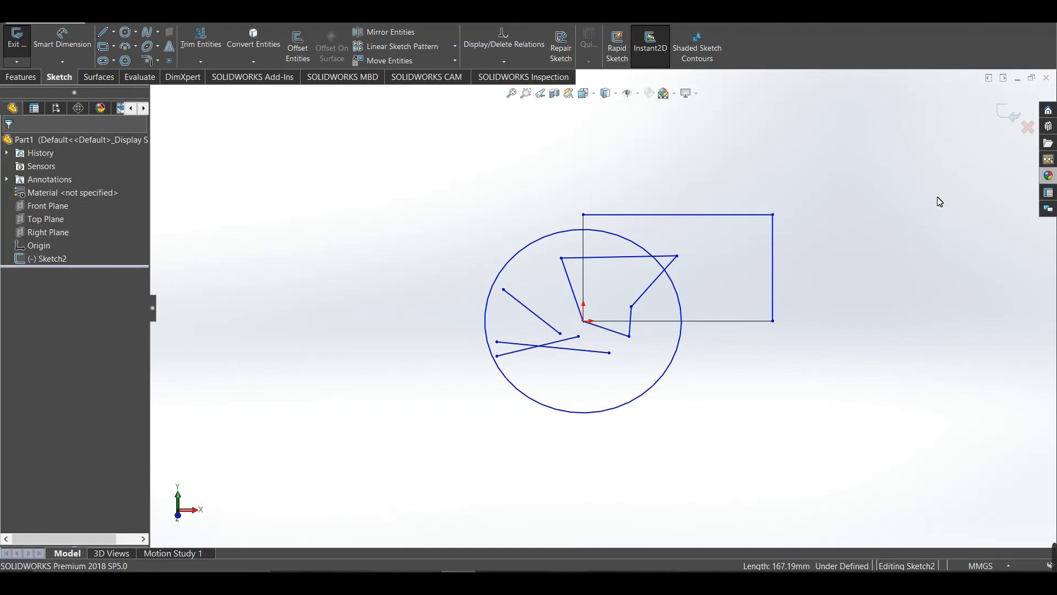
pyautogui.click(1028, 130)
pyautogui.click(564, 300)
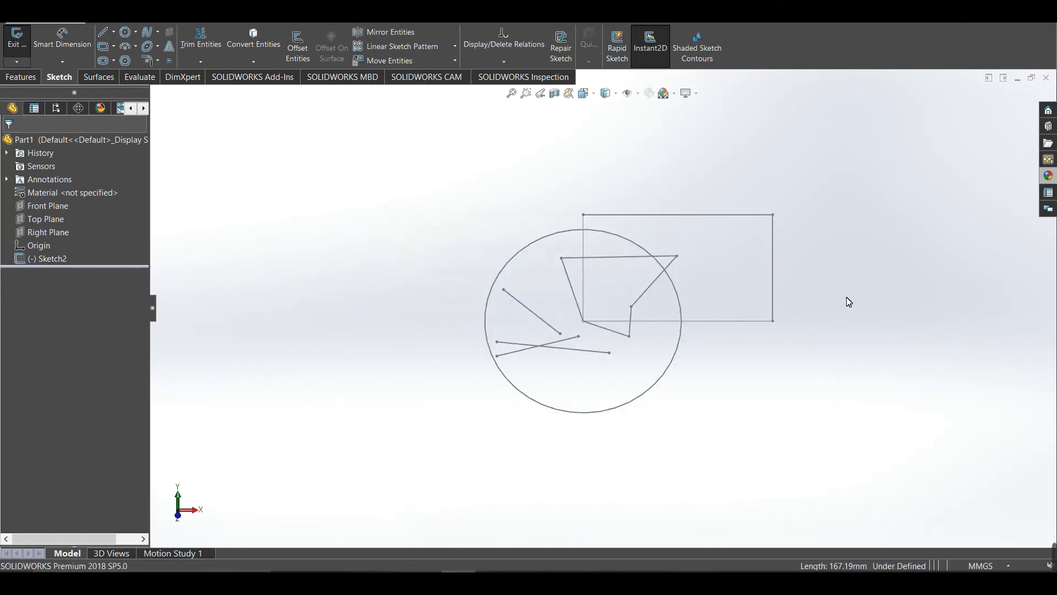